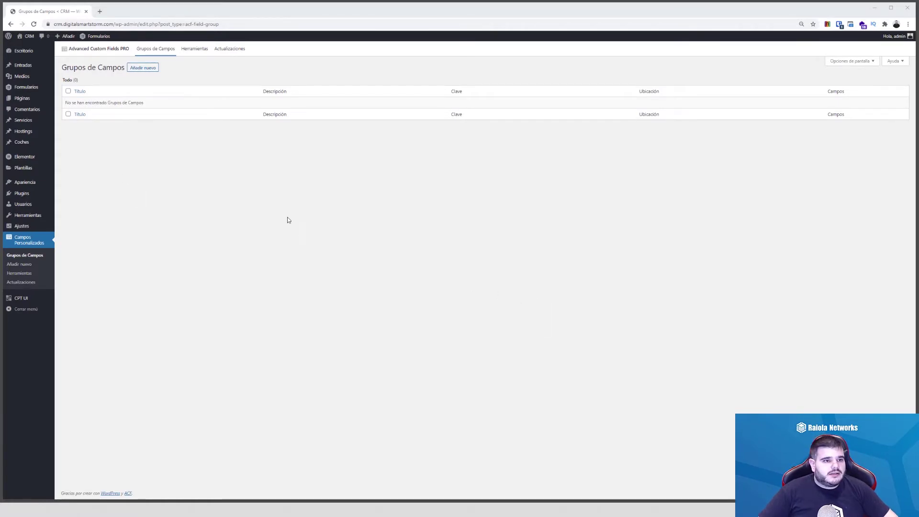
Review the installed plugins for Advanced Custom Fields PRO and open the page for adding new plugins
left_click(15, 51)
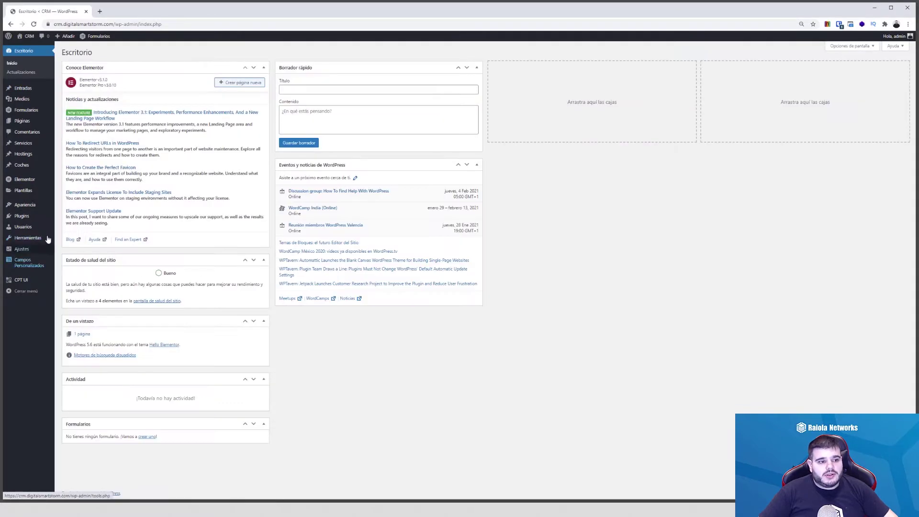
mouse_move(40, 206)
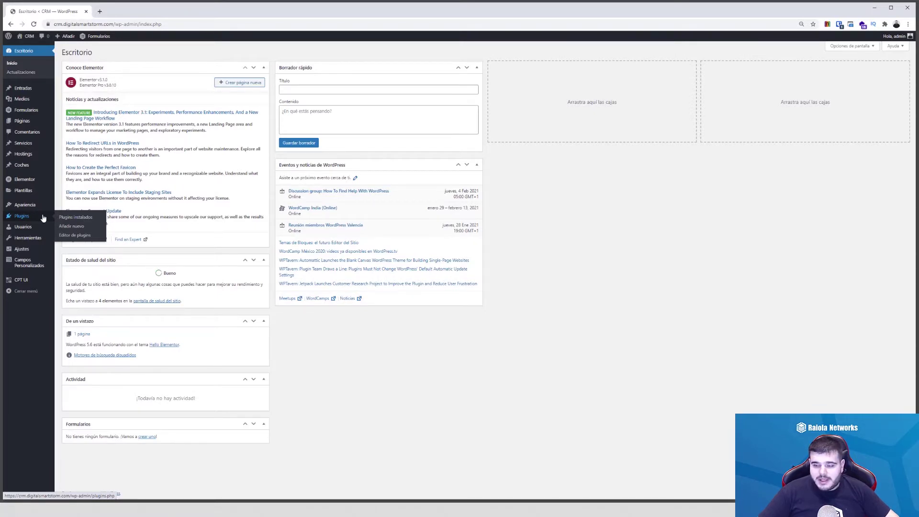
left_click(43, 218)
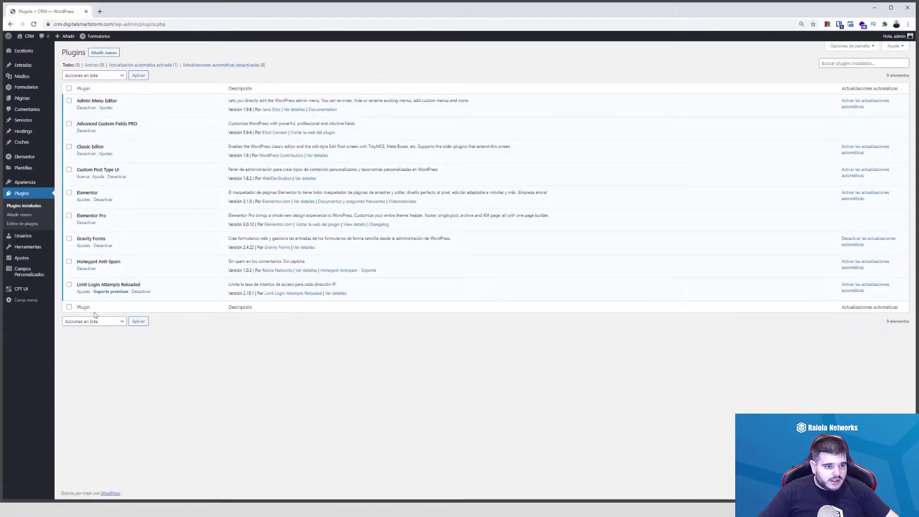
triple_click(115, 124)
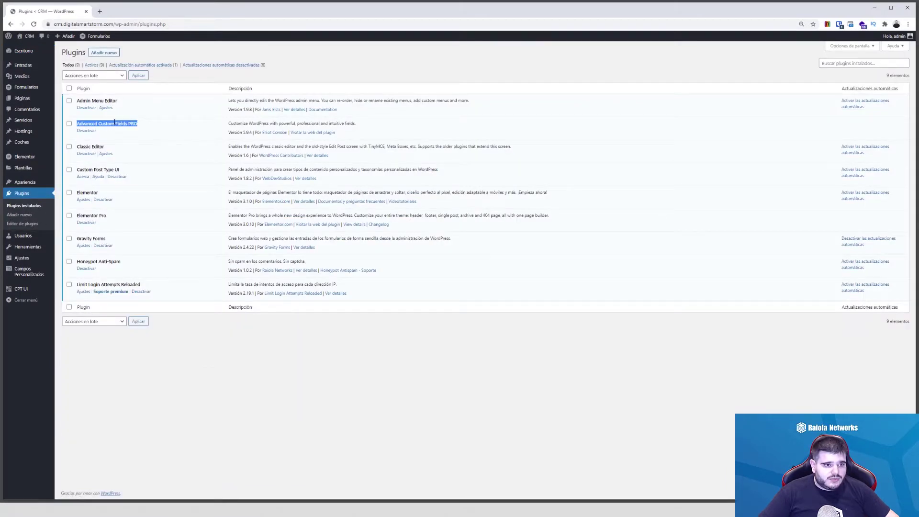
left_click(139, 64)
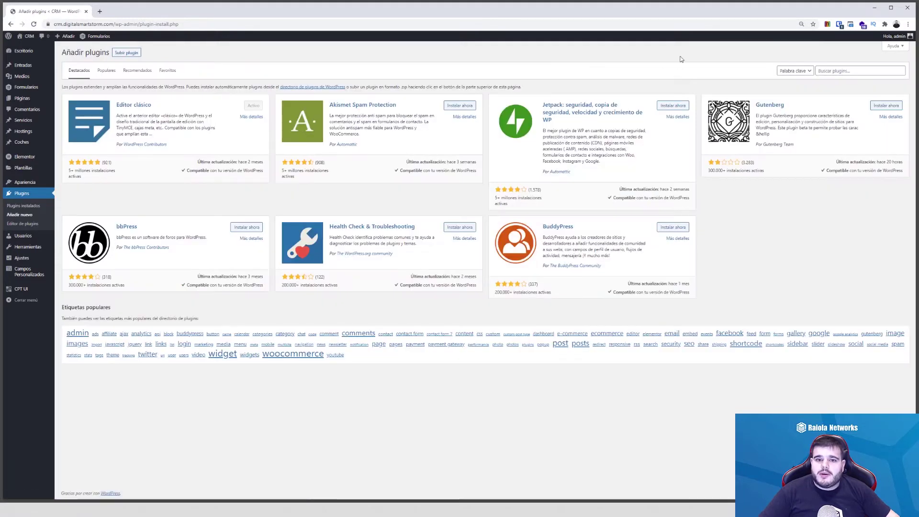
Create a new custom field group in Campos Personalizados and title it "Ficha de coches"
mouse_move(34, 275)
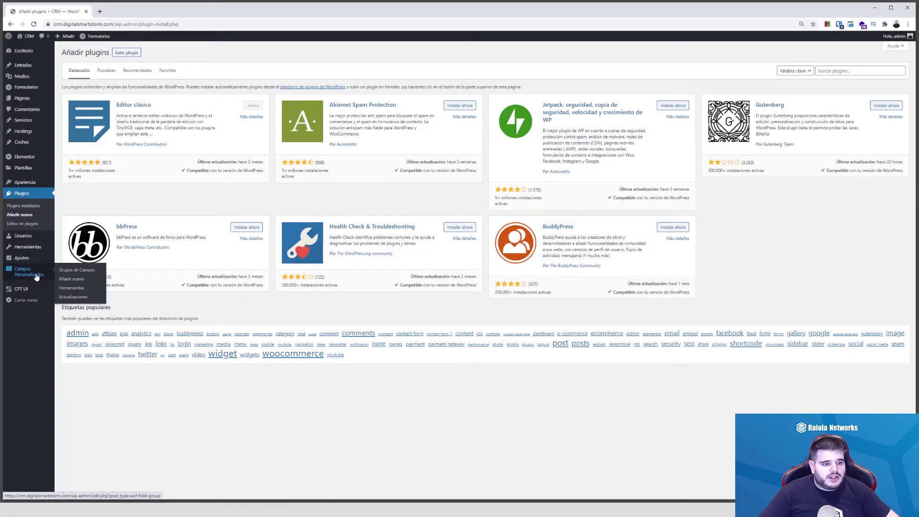
left_click(36, 276)
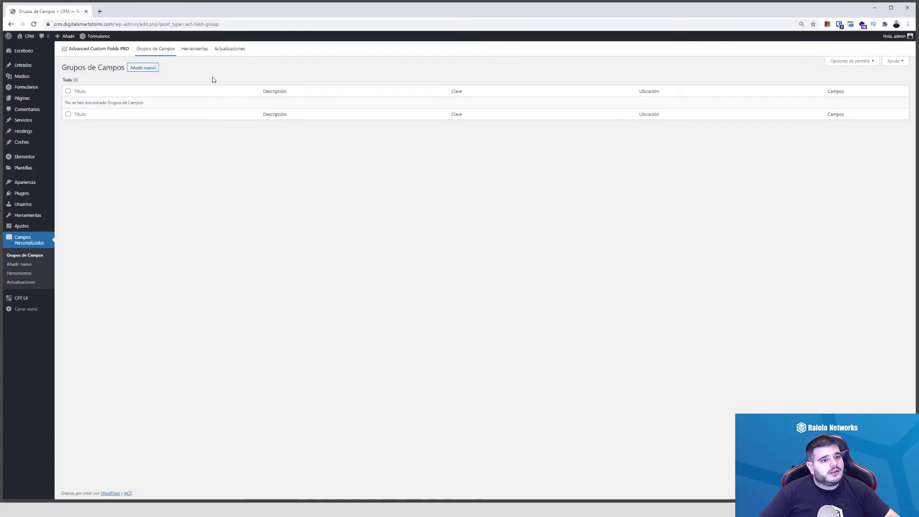
left_click(152, 71)
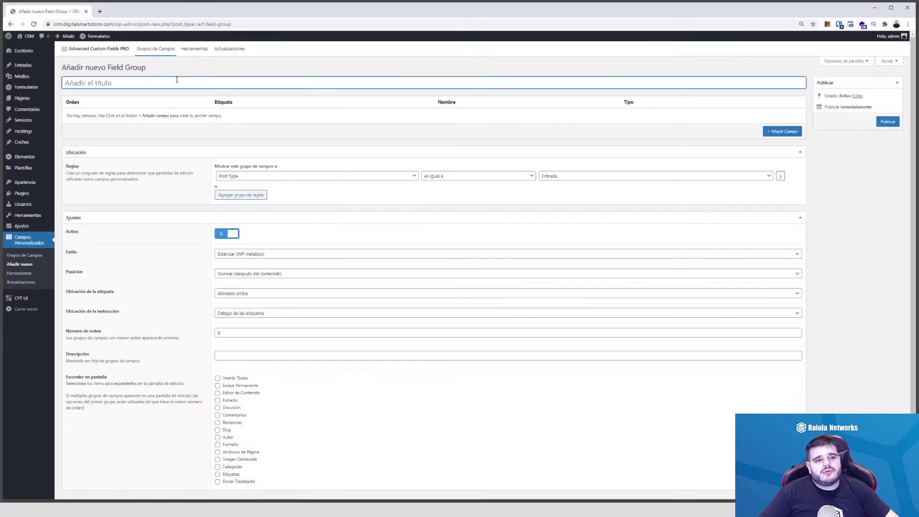
type("Fich")
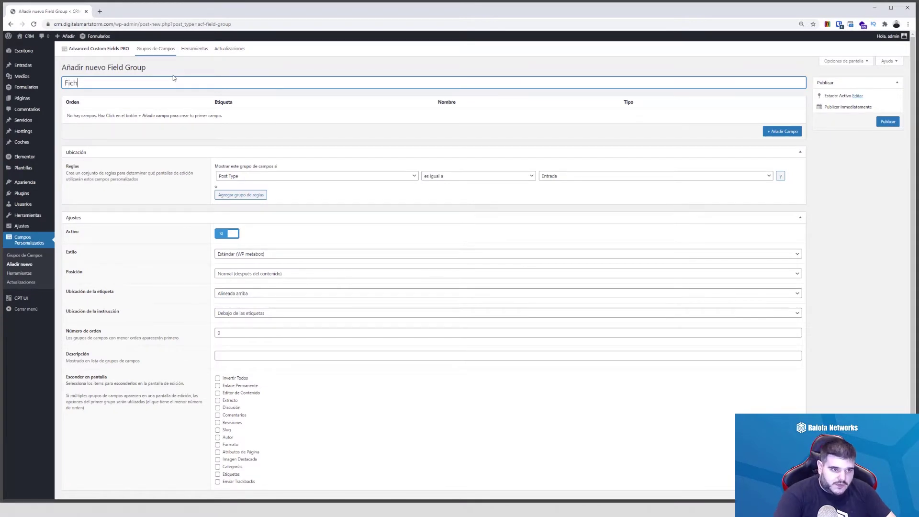
type("a de coches")
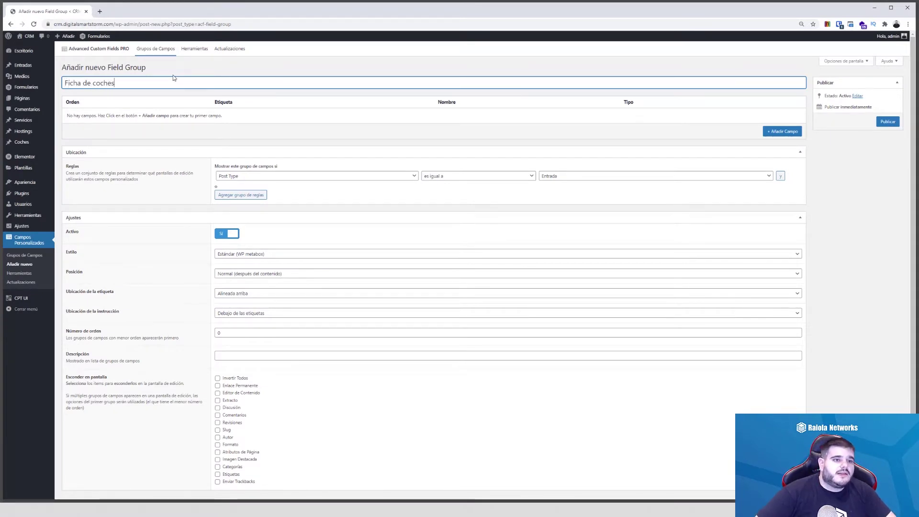
Set the field group's location rule to Post Type es igual a Coche
left_click(264, 179)
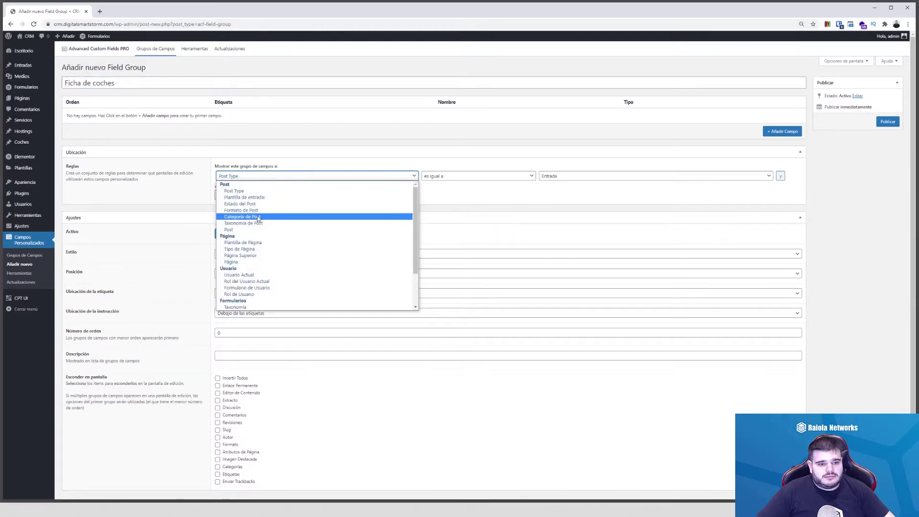
left_click(234, 190)
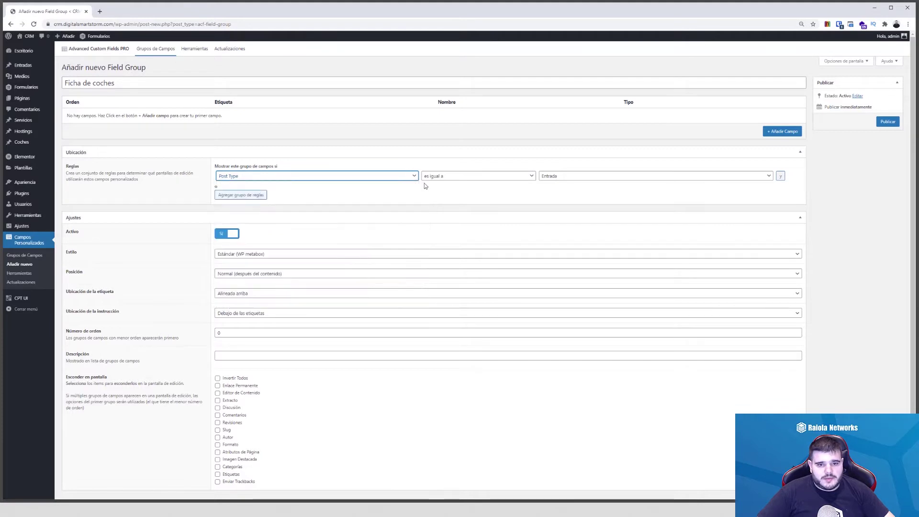
left_click(426, 177)
left_click(432, 180)
left_click(607, 181)
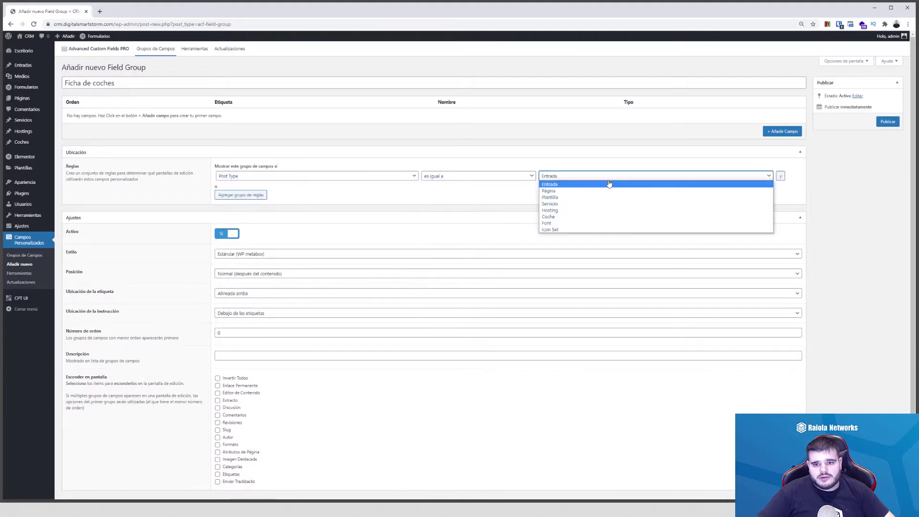
left_click(560, 219)
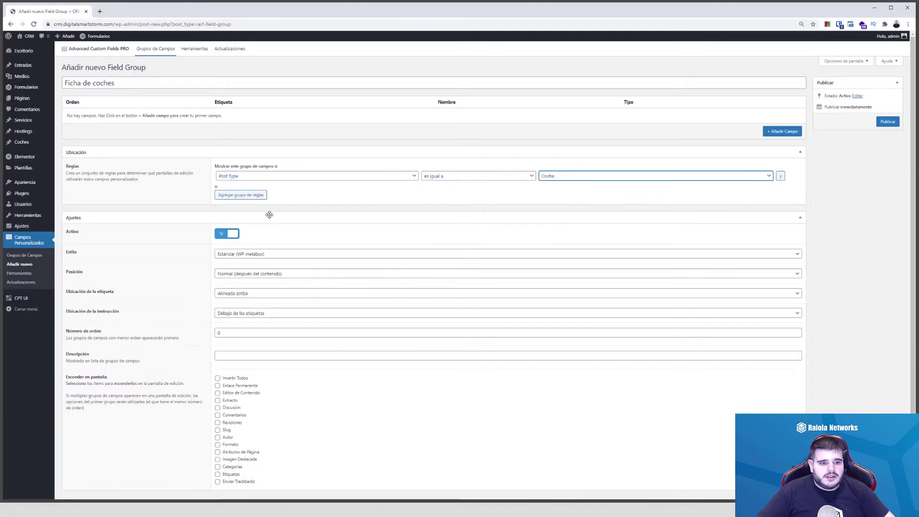
Try the location rule with Taxonomía de Post and with Tipo de Página, viewing the values each one offers
left_click(296, 178)
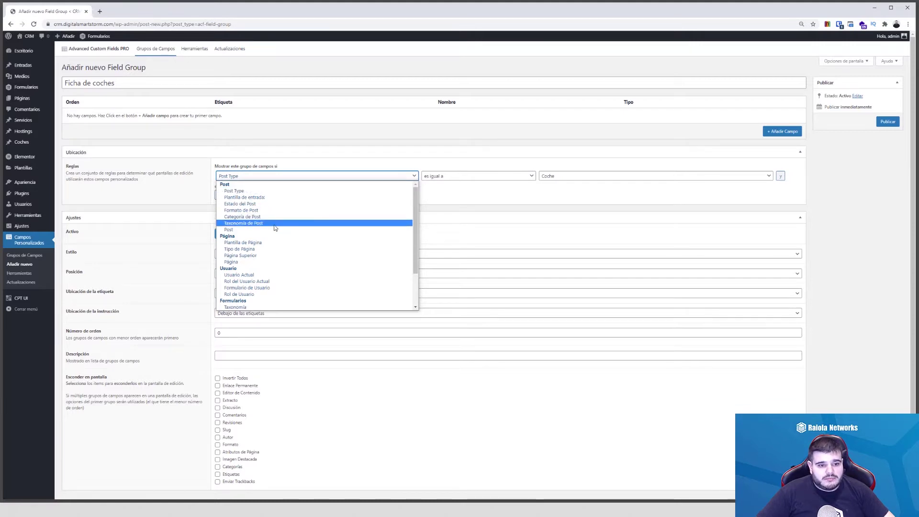
key("Escape")
left_click(557, 178)
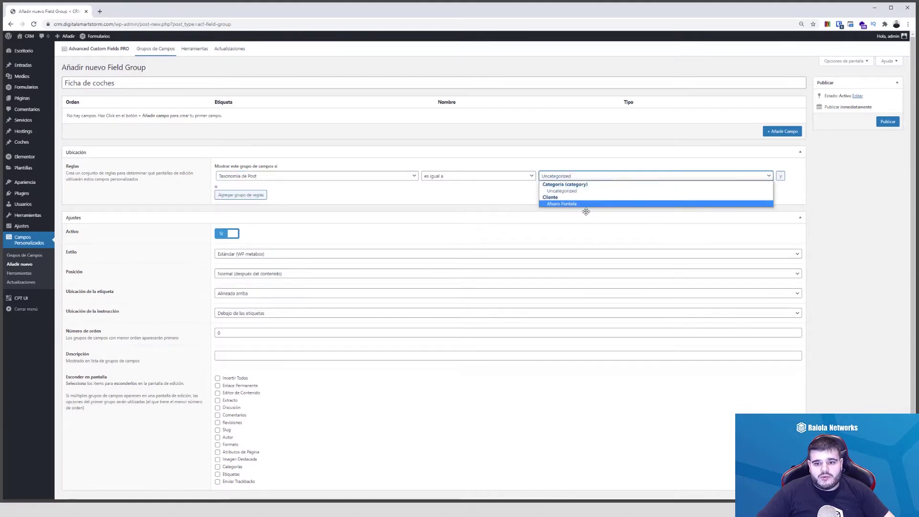
left_click(318, 177)
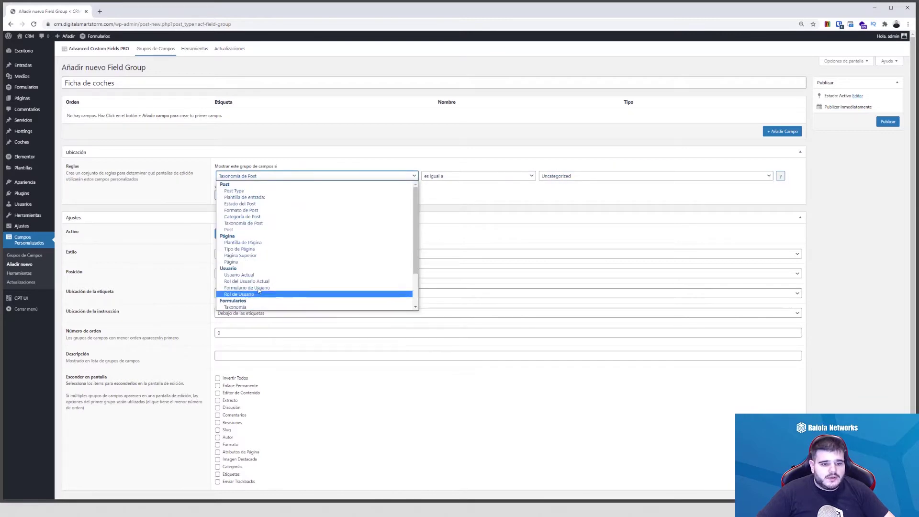
scroll(258, 263, "down", 2)
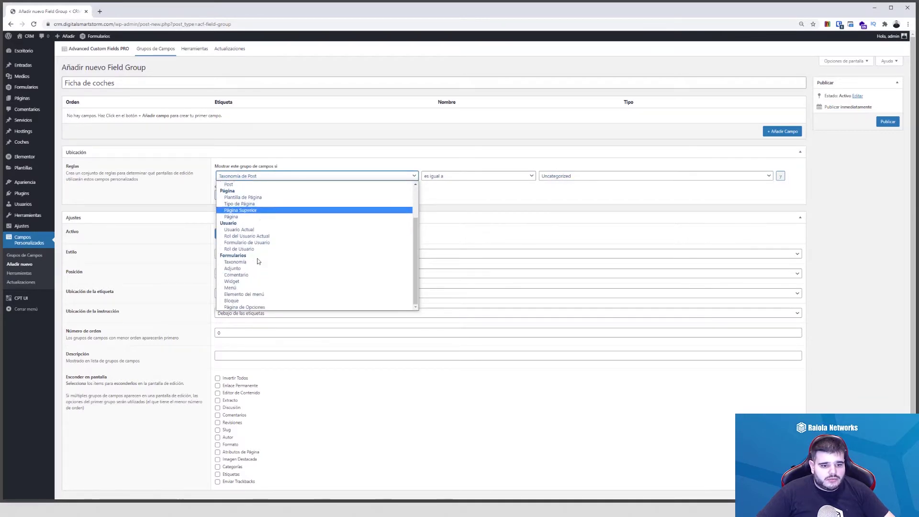
scroll(258, 276, "up", 2)
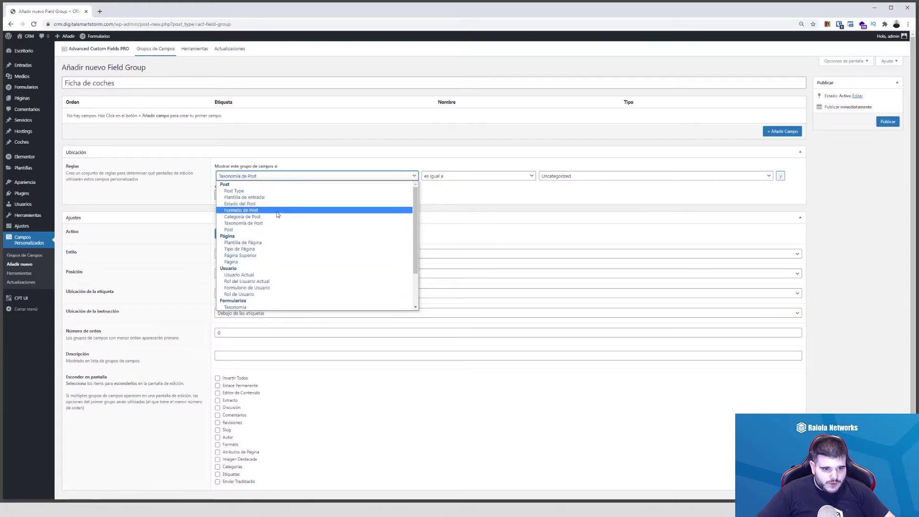
left_click(263, 250)
left_click(556, 178)
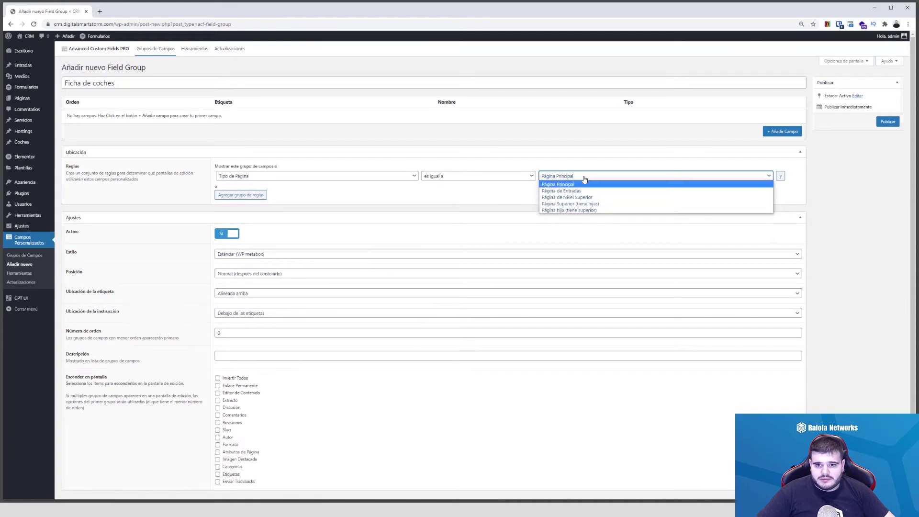
Look through the remaining rule conditions and restore the location rule to Post Type es igual a Coche
left_click(288, 178)
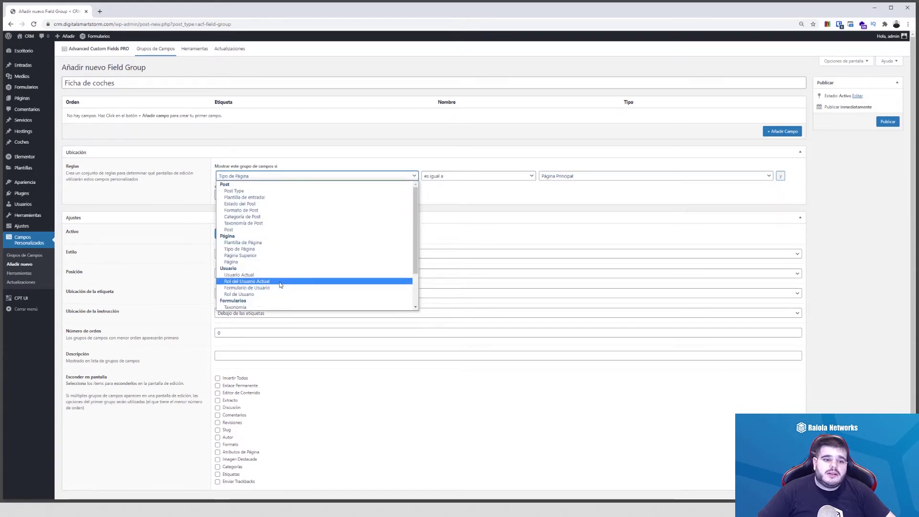
scroll(280, 285, "down", 2)
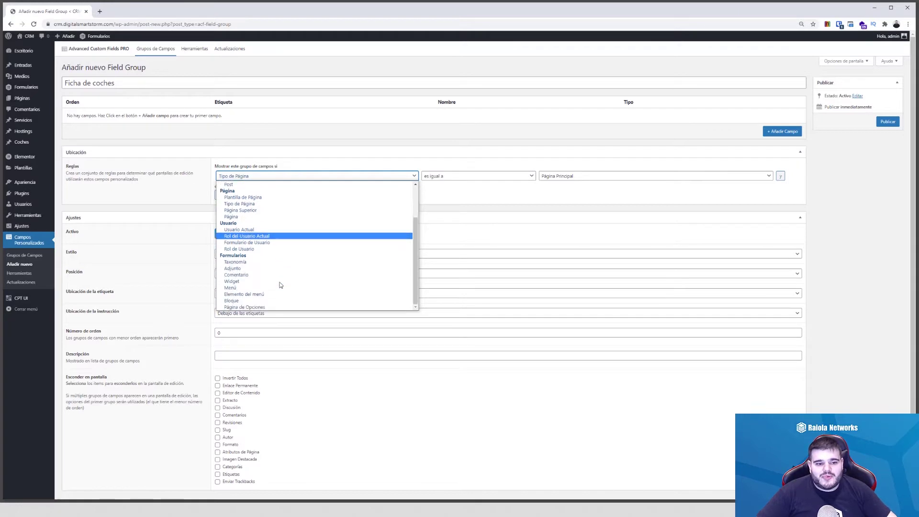
scroll(281, 285, "up", 2)
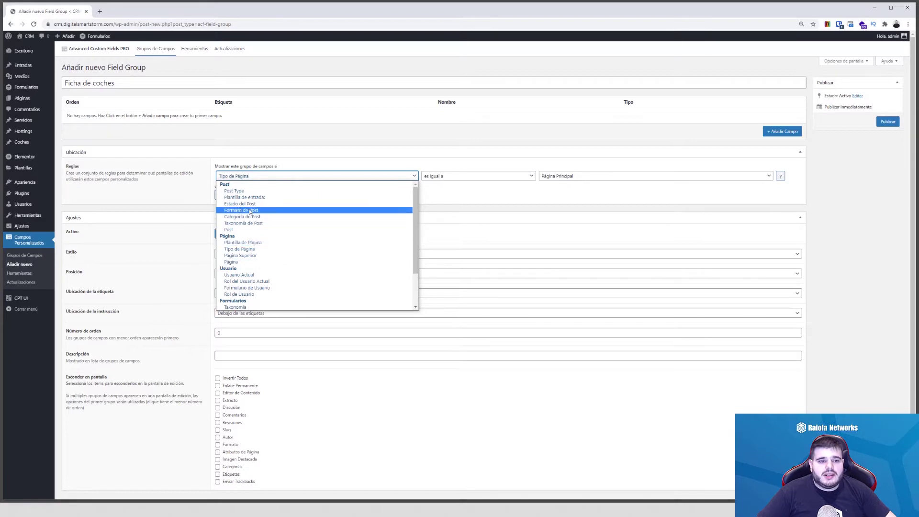
left_click(254, 191)
left_click(584, 176)
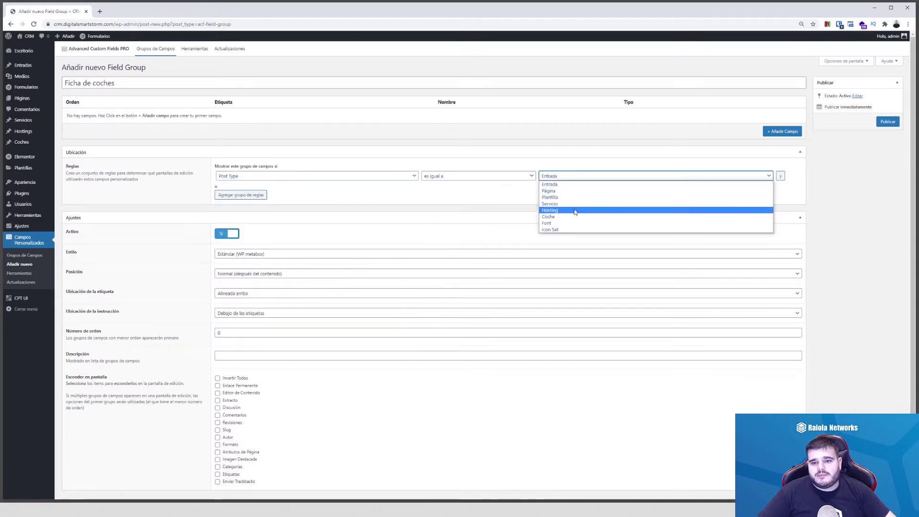
left_click(550, 218)
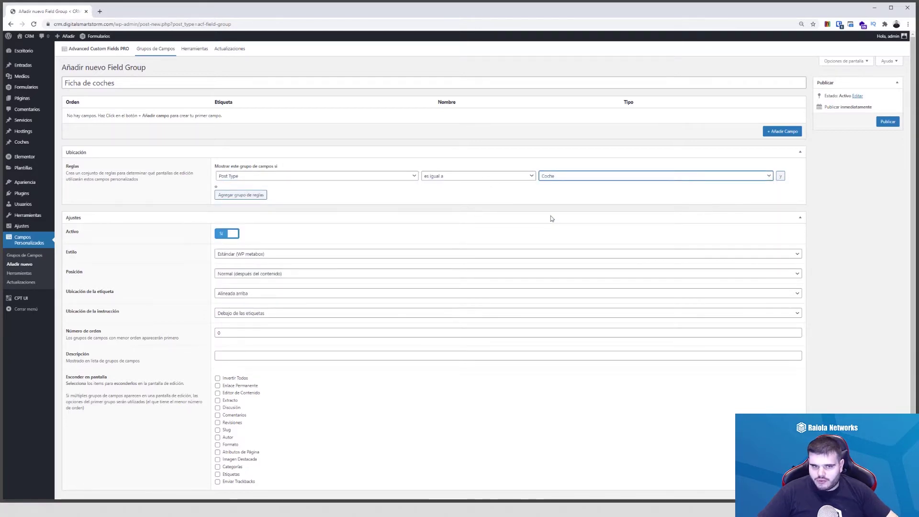
Try adding a second "y" rule and an additional rule group to the location conditions, removing each one
left_click(780, 176)
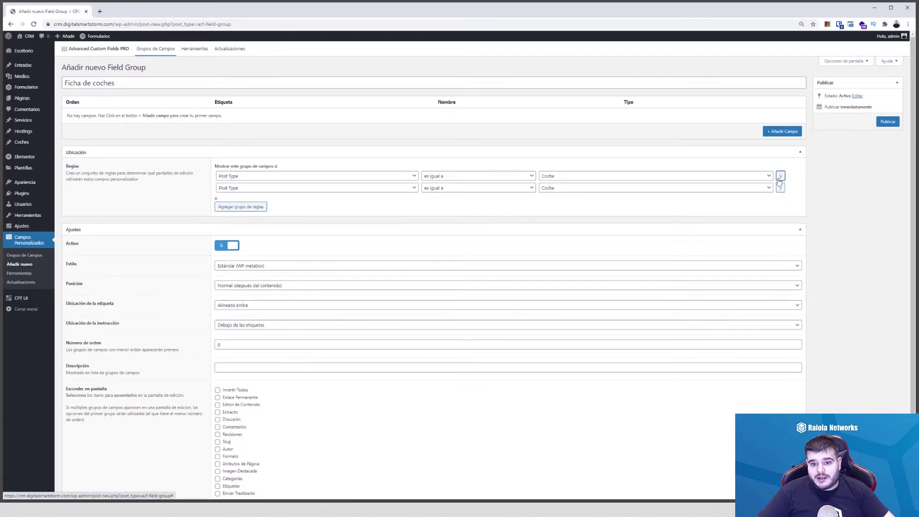
left_click(796, 187)
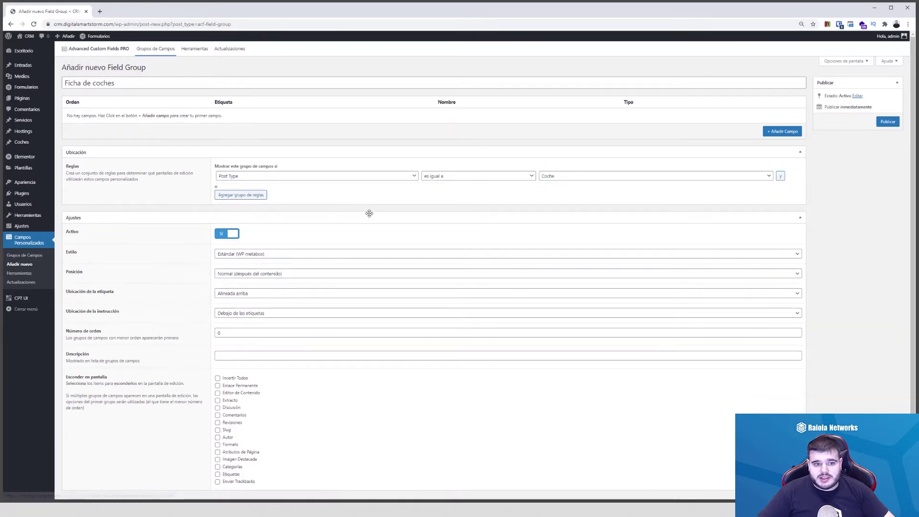
left_click(249, 196)
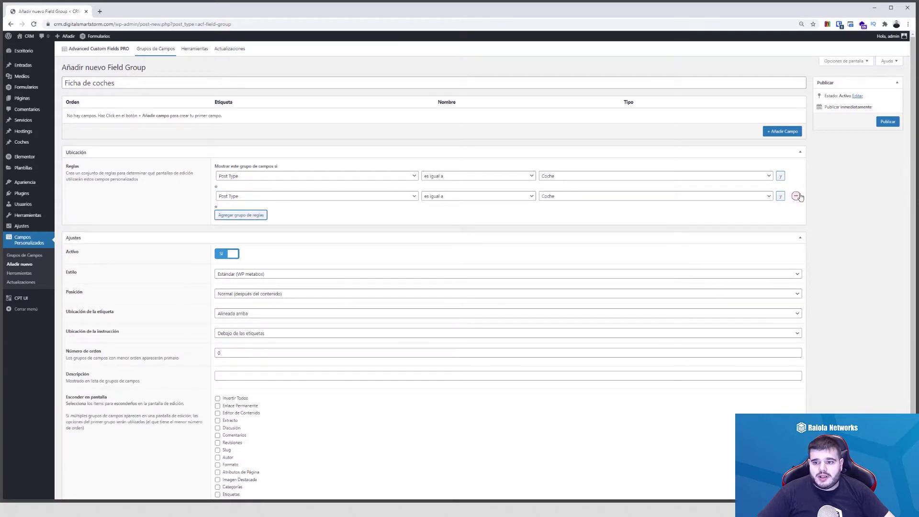
left_click(795, 196)
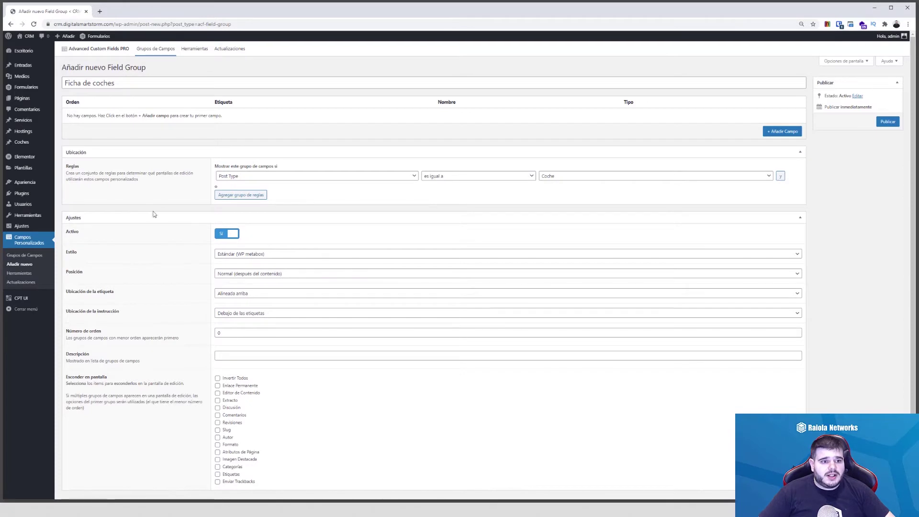
Examine the Estilo options available in the field group's settings
scroll(154, 214, "down", 1)
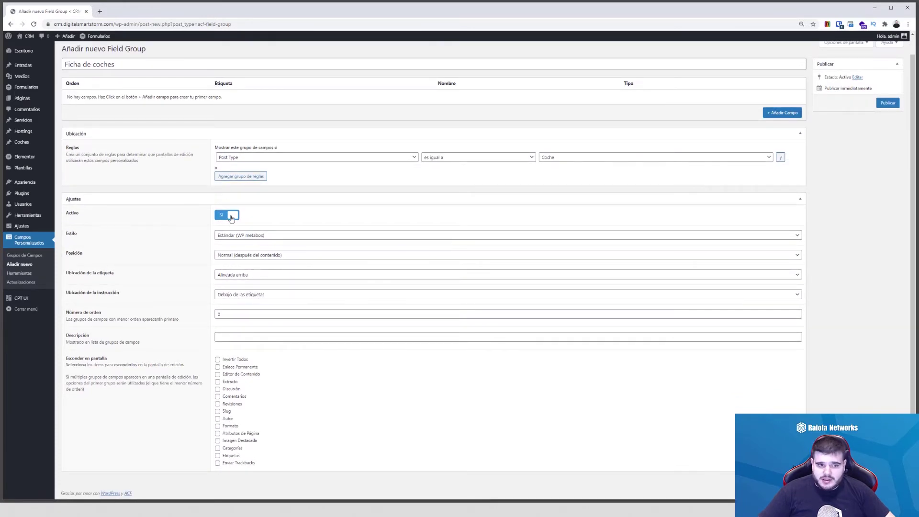
left_click(244, 238)
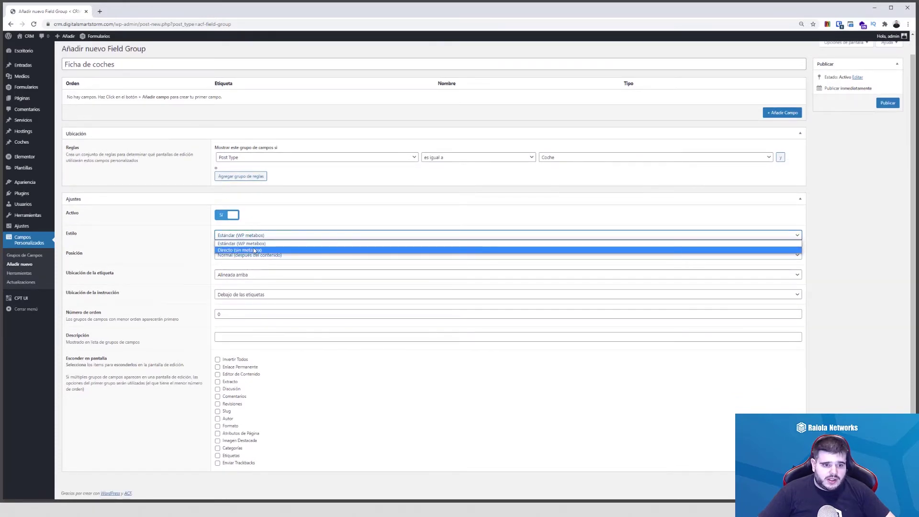
Open Entradas in a new browser tab, view the blank new-entry editor, and return to the entries list
middle_click(30, 65)
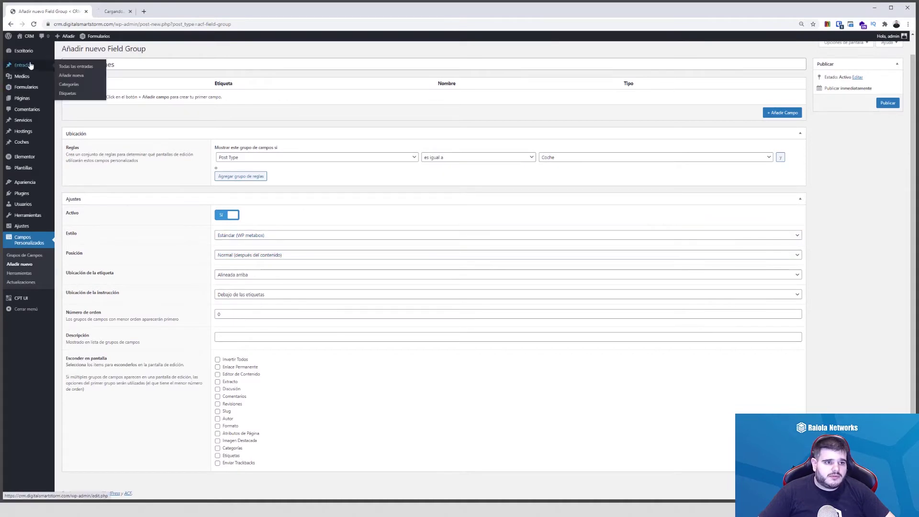
key("ctrl+Tab")
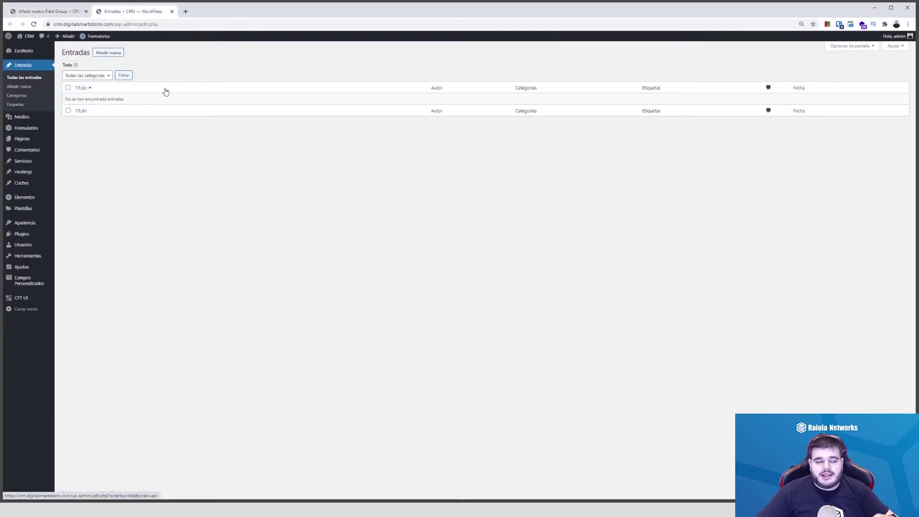
left_click(110, 53)
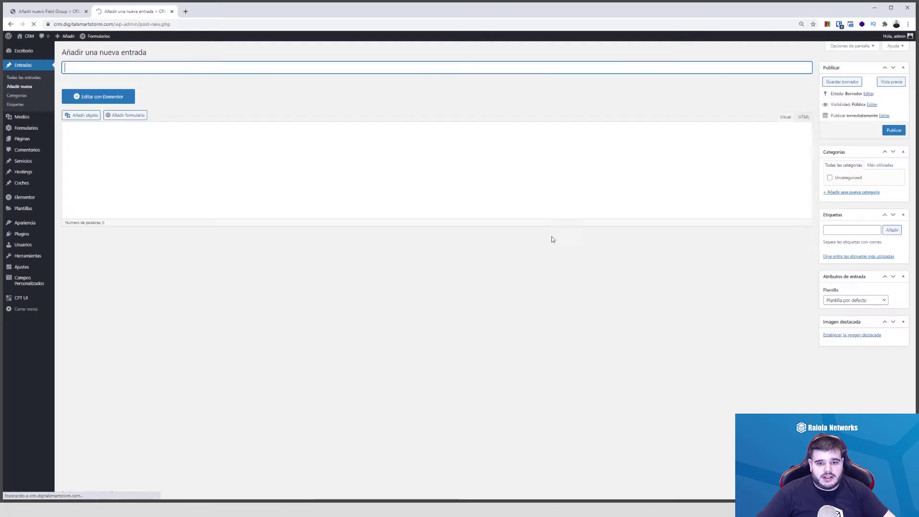
left_click(10, 24)
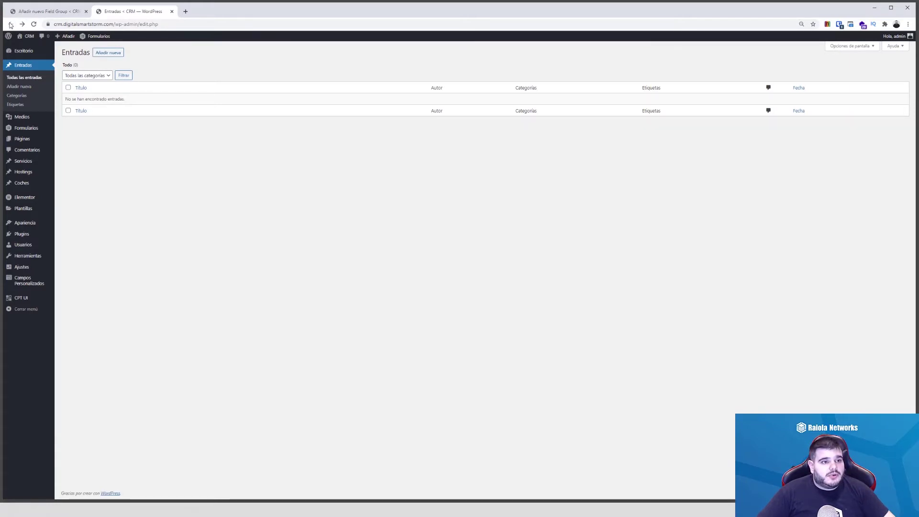
Return to the field group tab and examine the Estilo and Posición options, leaving Estándar (WP metabox) and Normal (después del contenido) selected
left_click(53, 13)
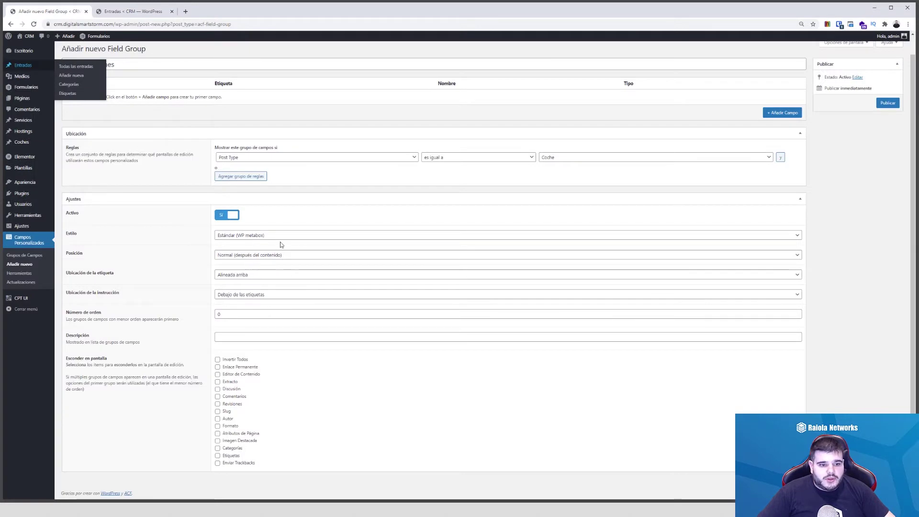
left_click(274, 235)
left_click(273, 242)
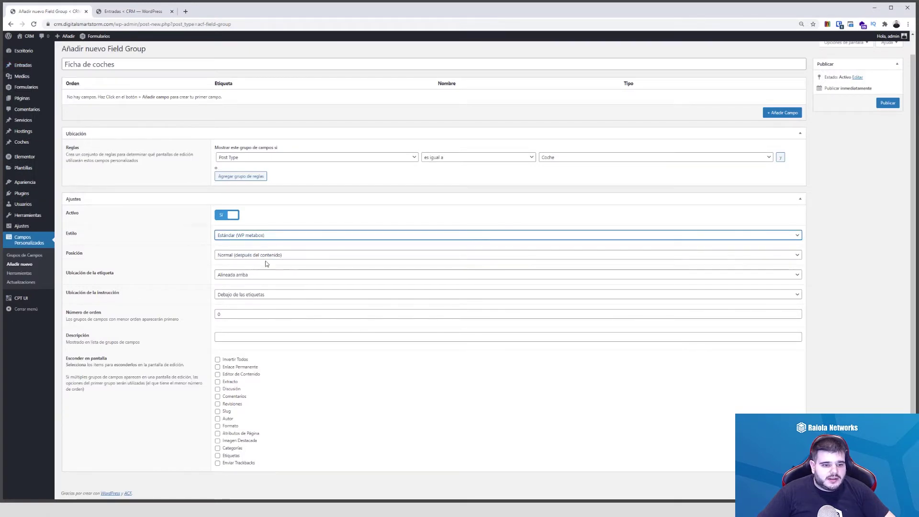
left_click(267, 255)
left_click(259, 270)
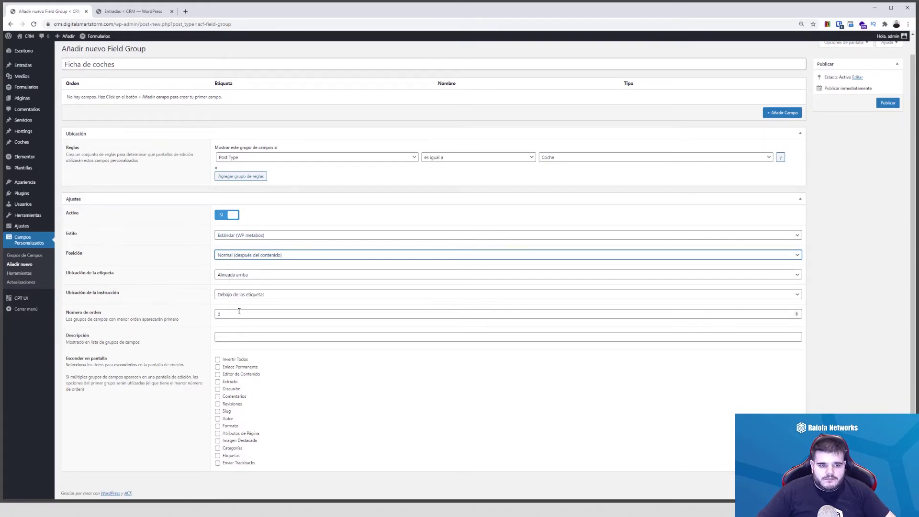
Add a first field to the group with the label "Marca" and the field name "marca"
scroll(212, 326, "up", 1)
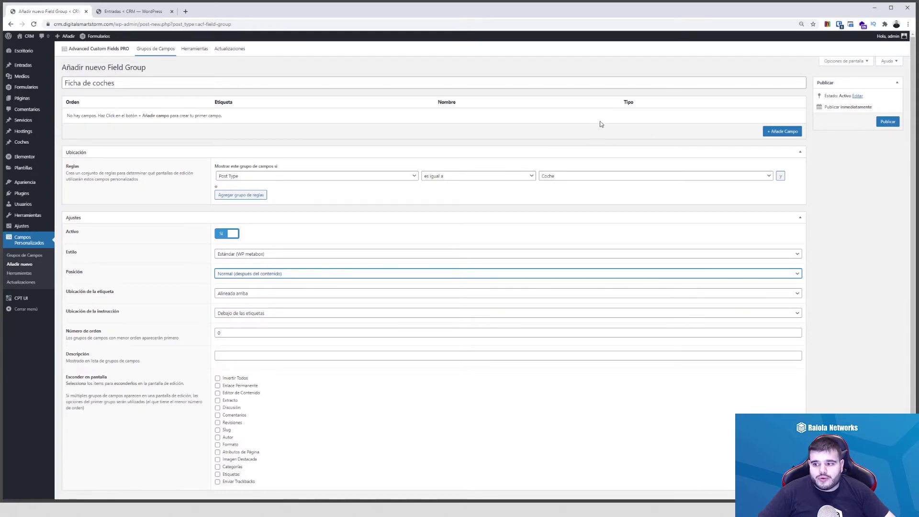
left_click(786, 133)
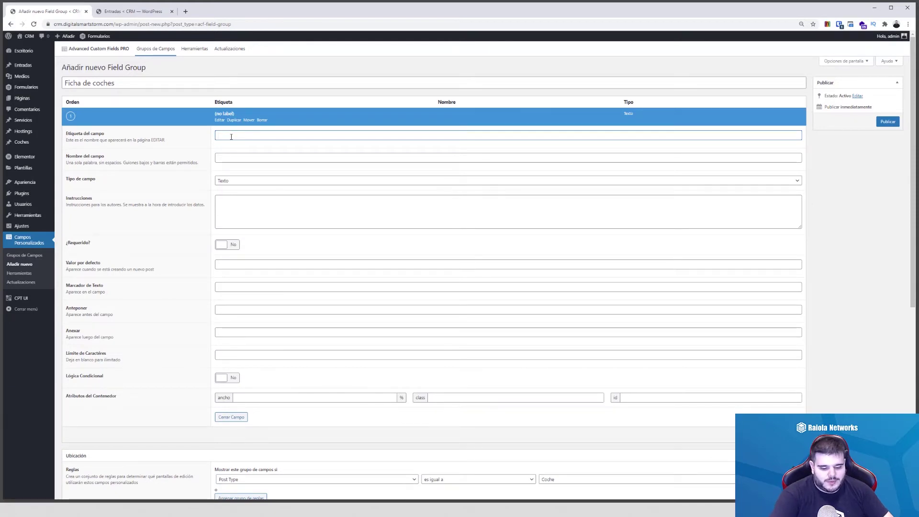
type("ca")
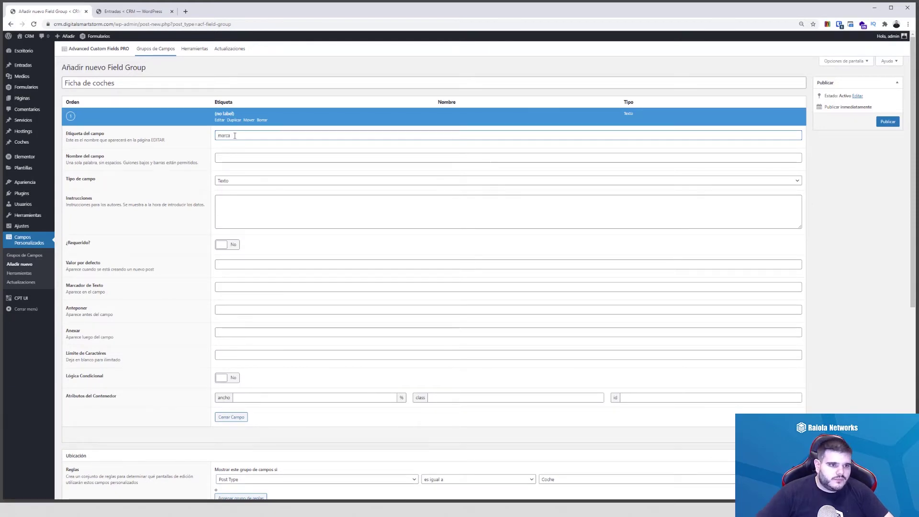
key("ctrl+a")
left_click(241, 157)
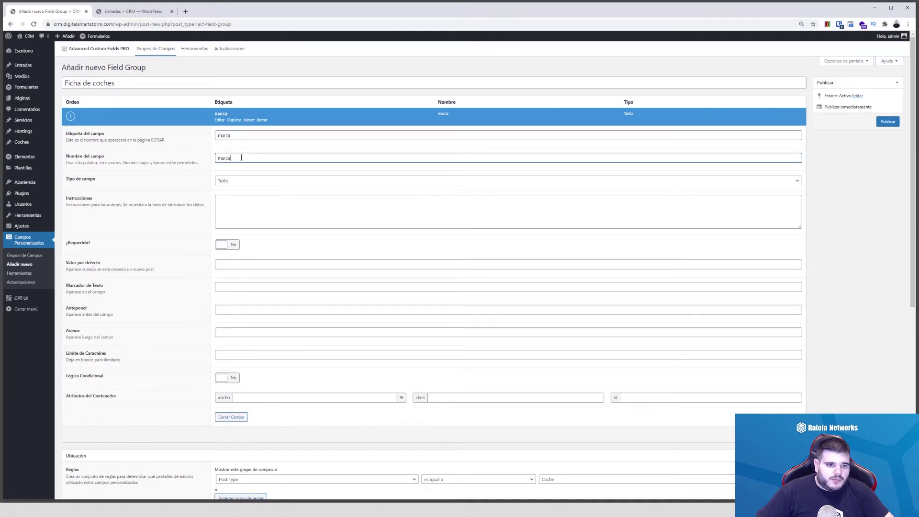
double_click(241, 157)
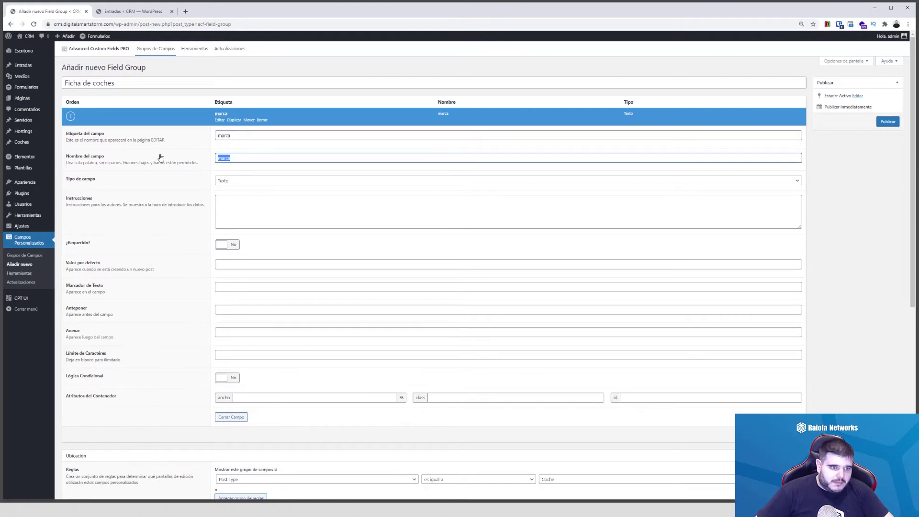
type("M")
key("BackSpace")
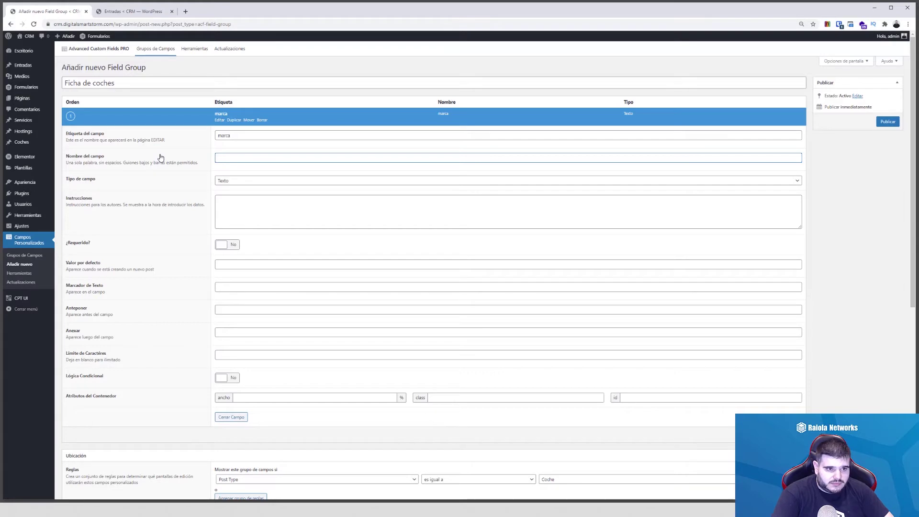
type("marca")
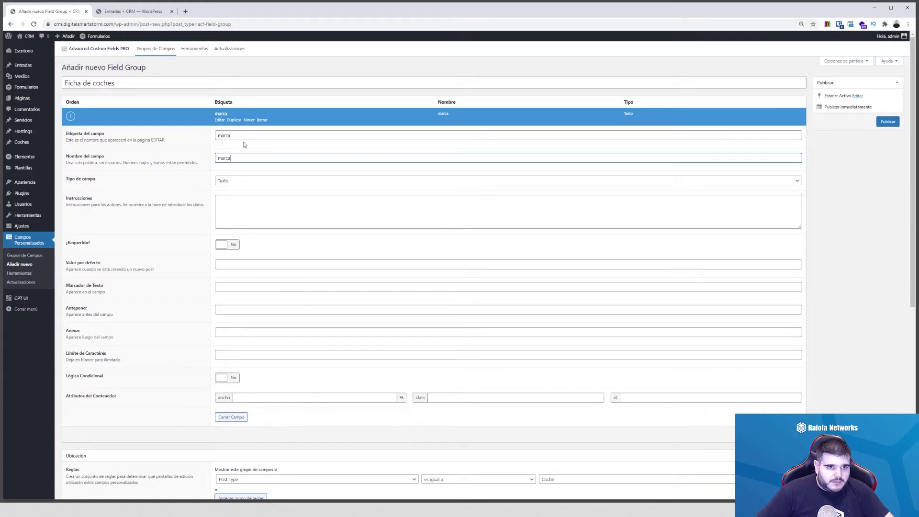
double_click(224, 135)
type("Mar")
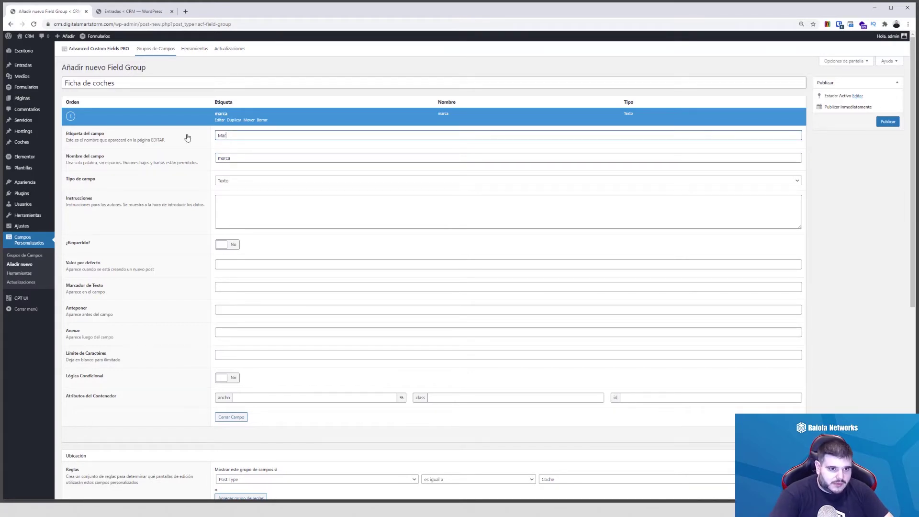
type("ca")
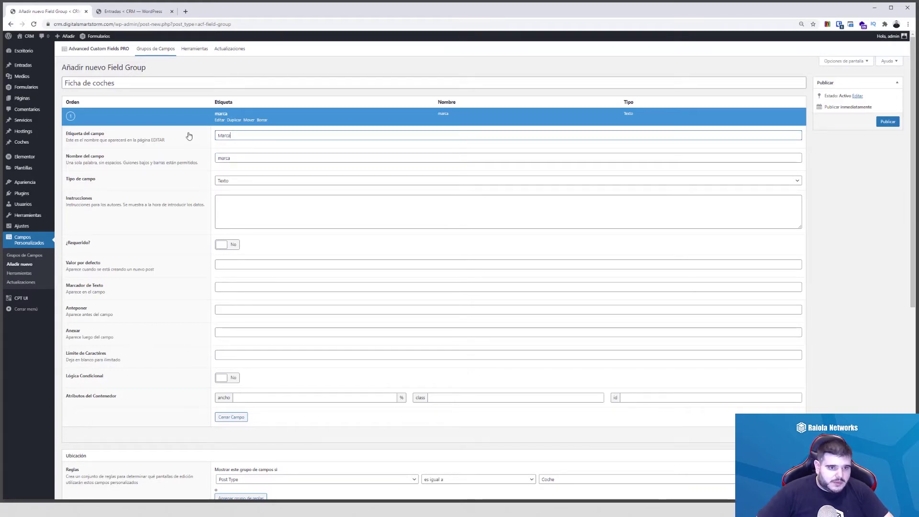
Look through all the field types available for the Marca field, keeping Texto selected
left_click(237, 183)
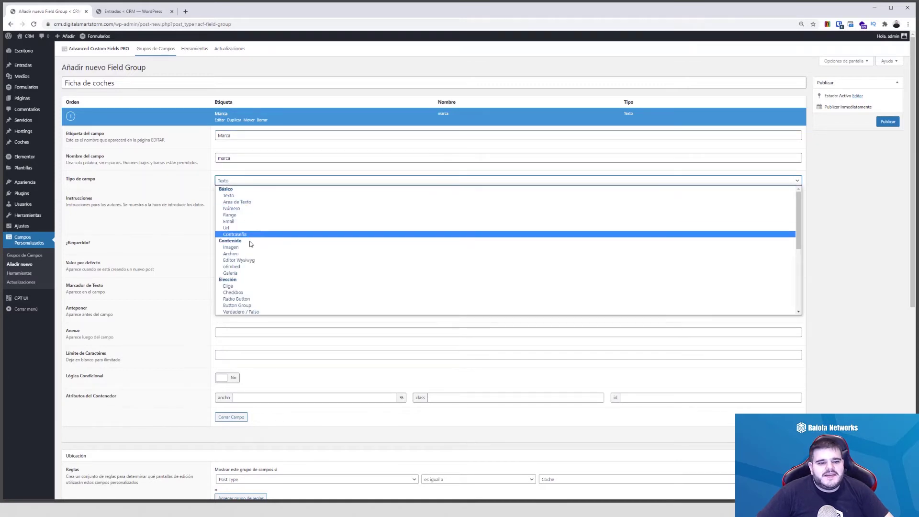
scroll(251, 245, "down", 5)
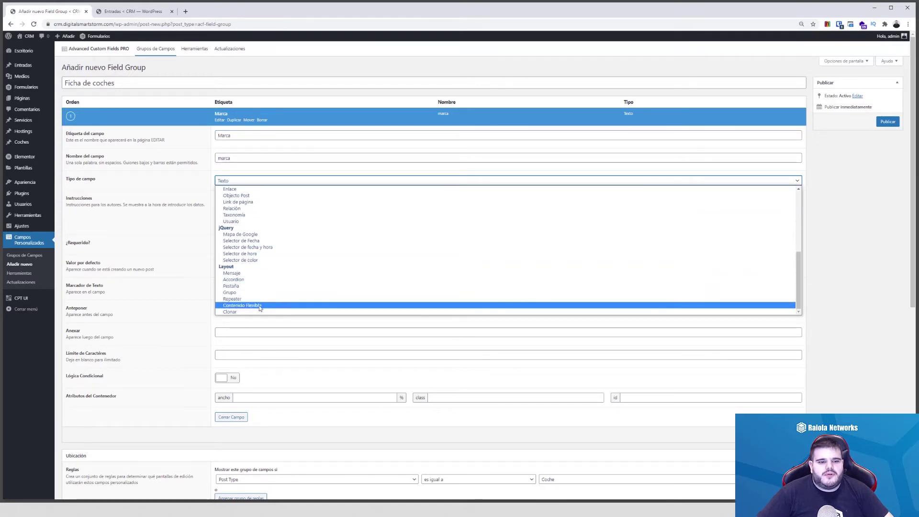
scroll(251, 261, "up", 5)
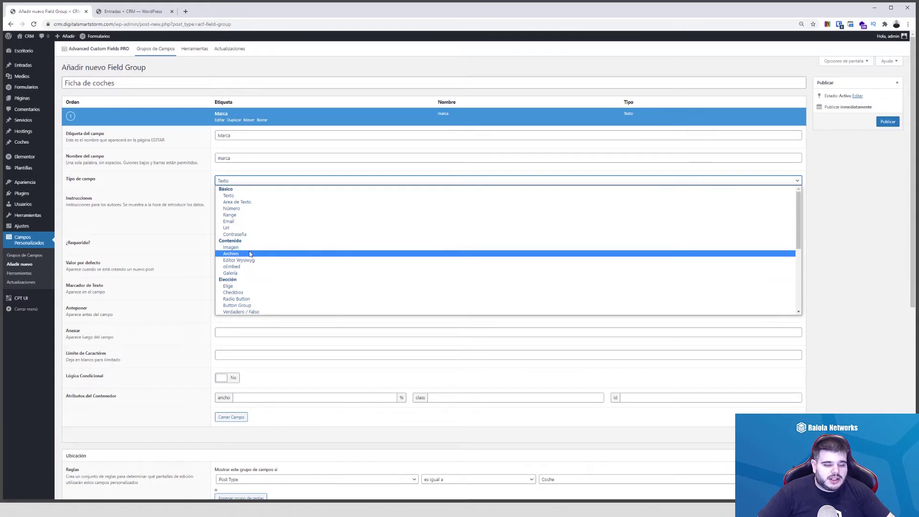
scroll(250, 254, "down", 3)
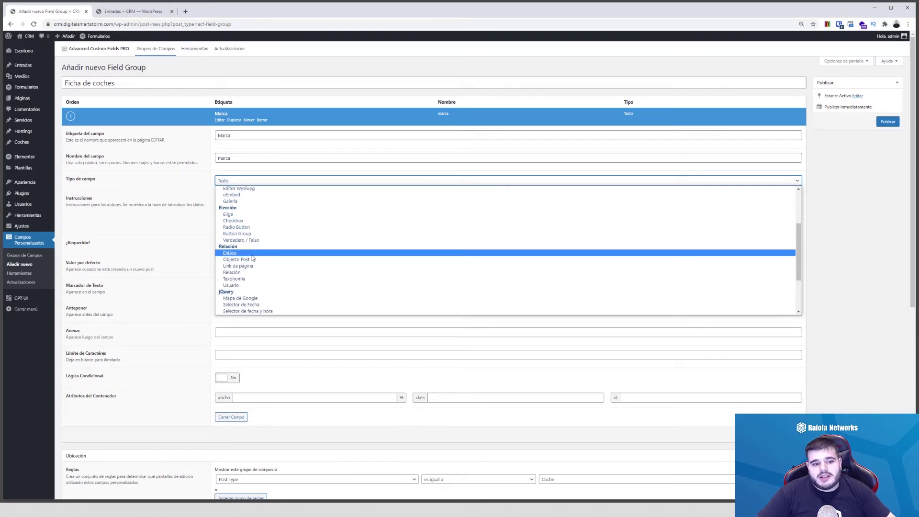
scroll(254, 269, "down", 3)
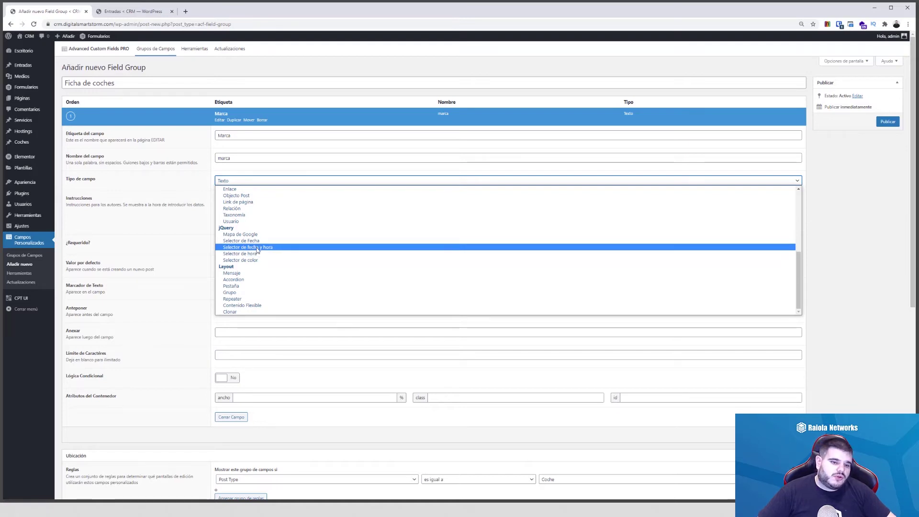
scroll(252, 254, "up", 3)
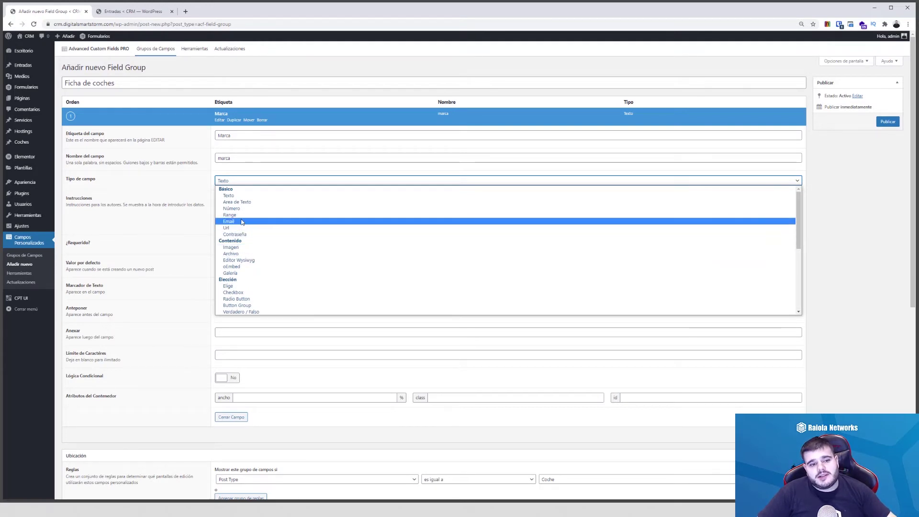
left_click(229, 195)
Change the Marca field's type to Elige and look at its Instrucciones and Opciones settings
left_click(245, 183)
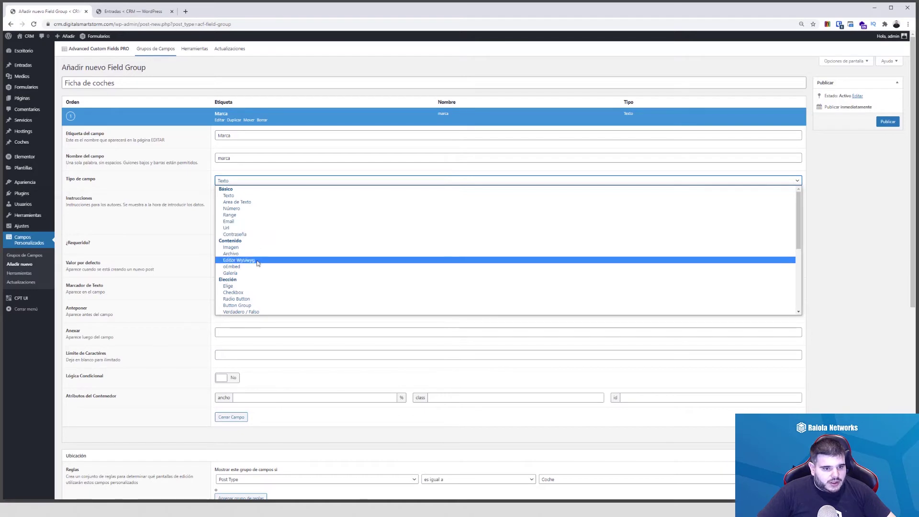
left_click(246, 286)
left_click(239, 214)
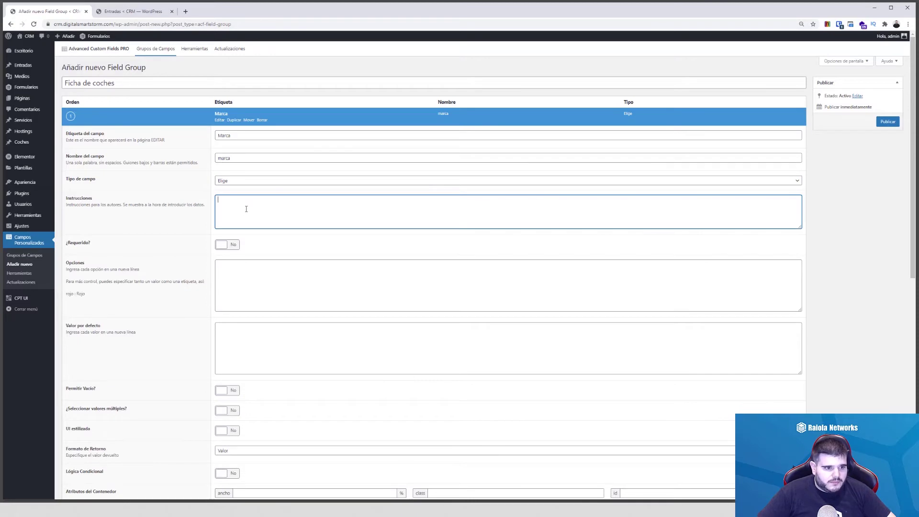
left_click(246, 281)
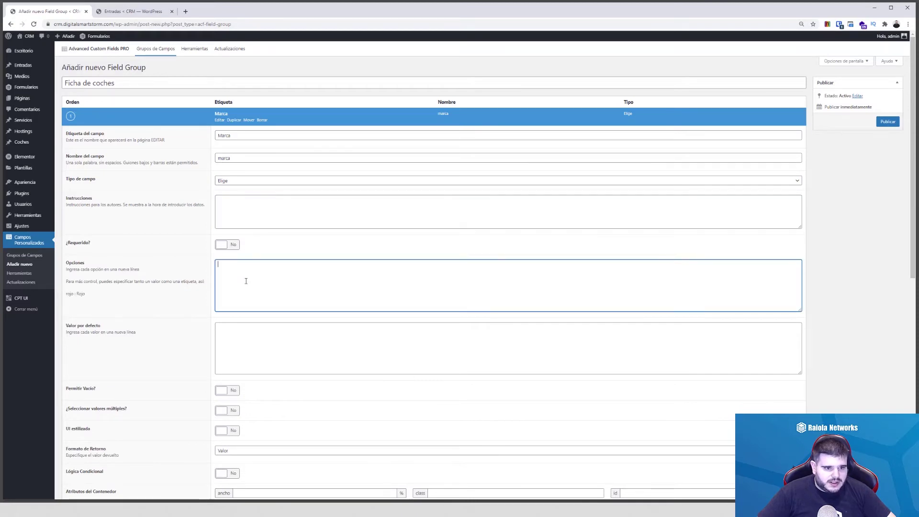
Try the Email type on the Marca field to compare its settings, and restore the type to Elige
left_click(242, 182)
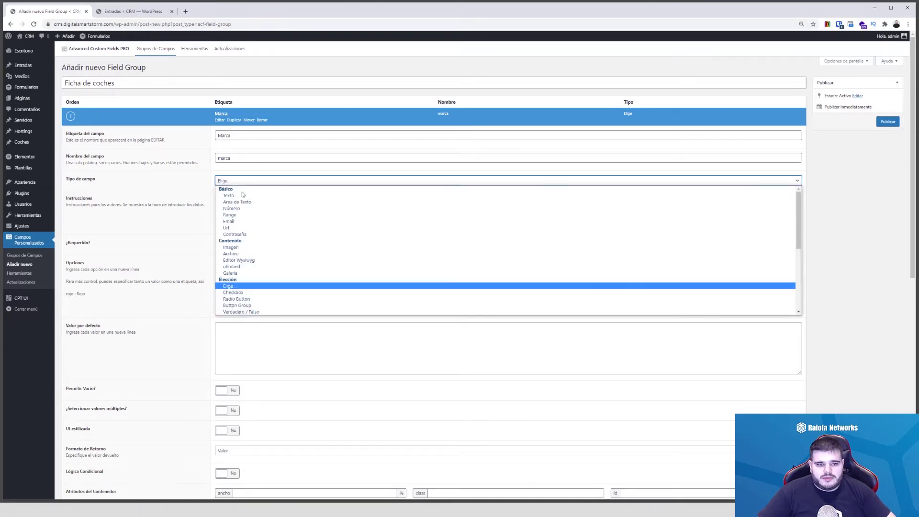
left_click(229, 223)
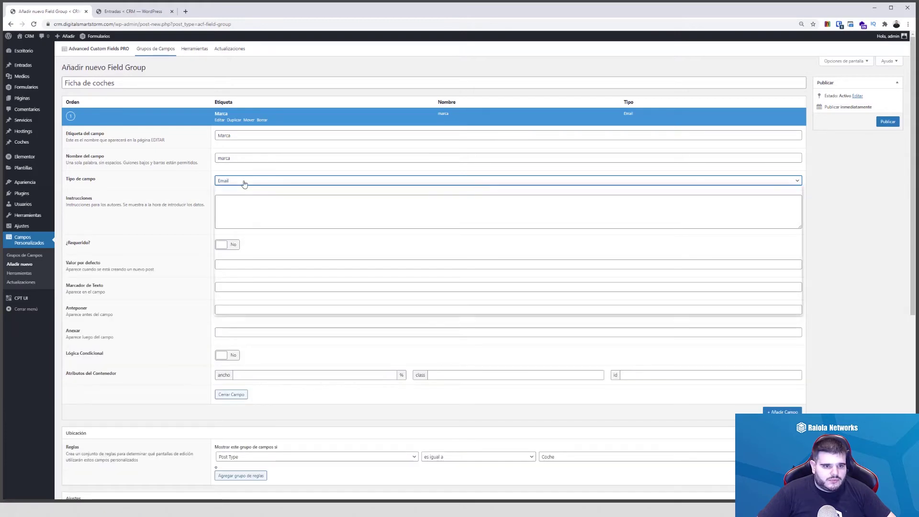
left_click(245, 181)
left_click(245, 287)
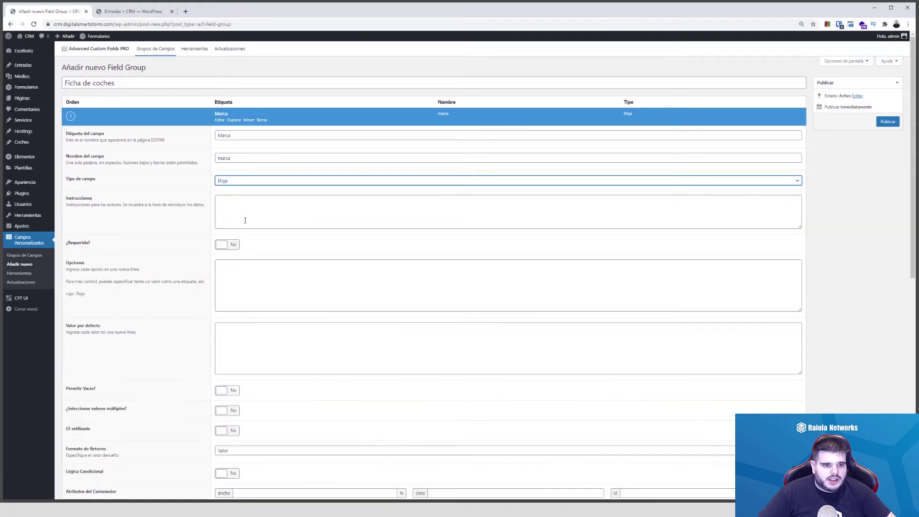
Enter Honda, Subaru, Renault and Nissan as the Marca field's options, one per line
left_click(242, 271)
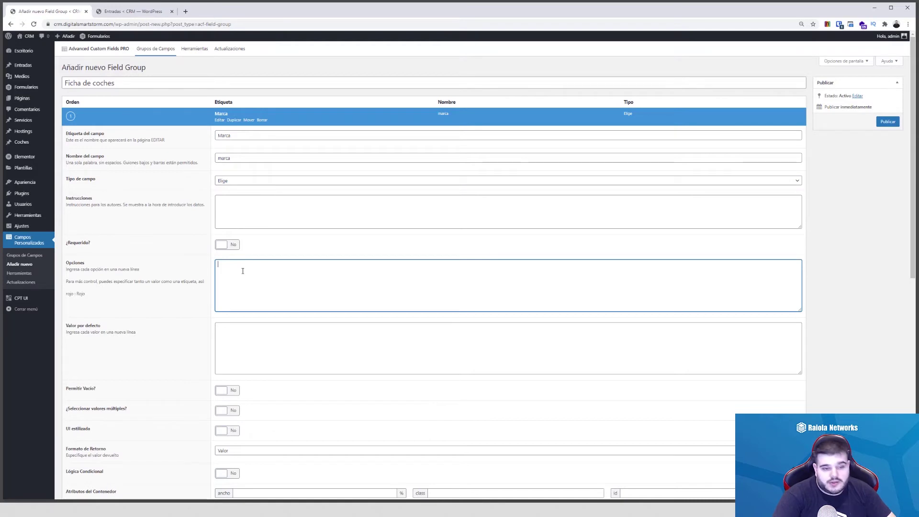
type("Honda")
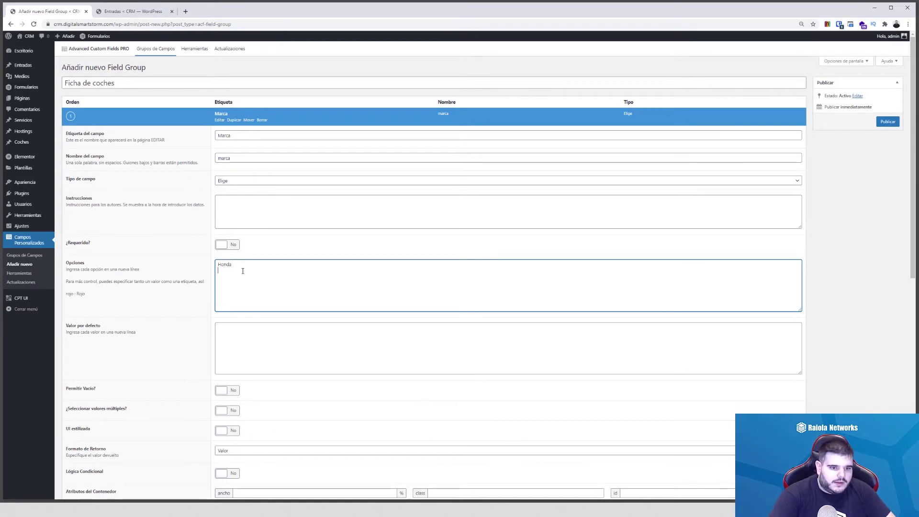
key("Return")
type("Subaru")
key("Return")
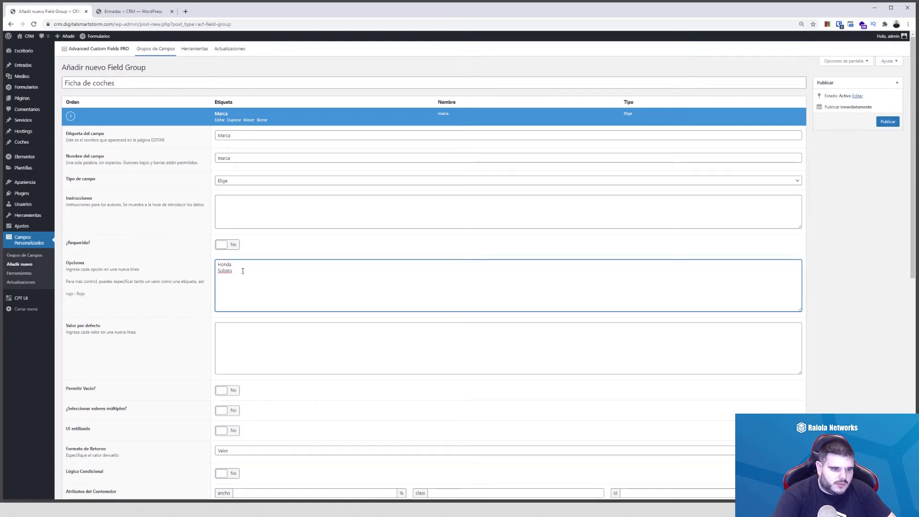
type("Renau")
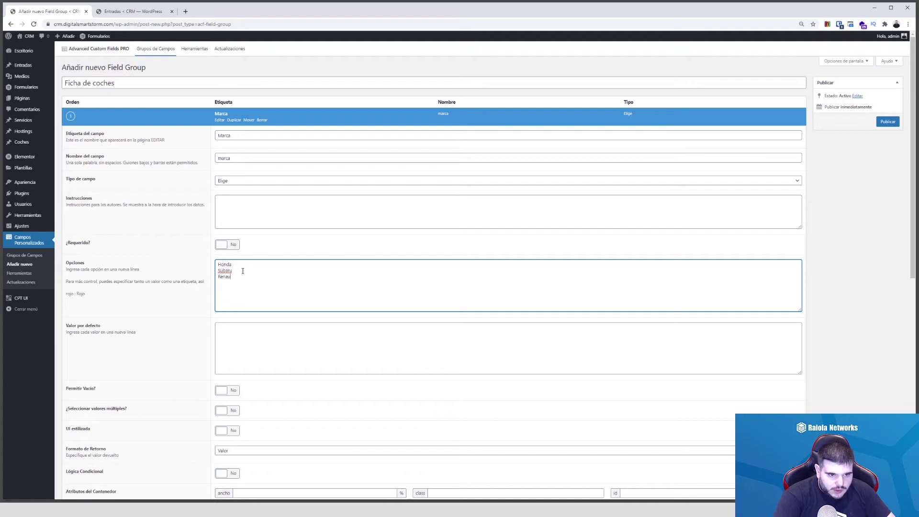
type("lt")
key("Return")
type("Nissan")
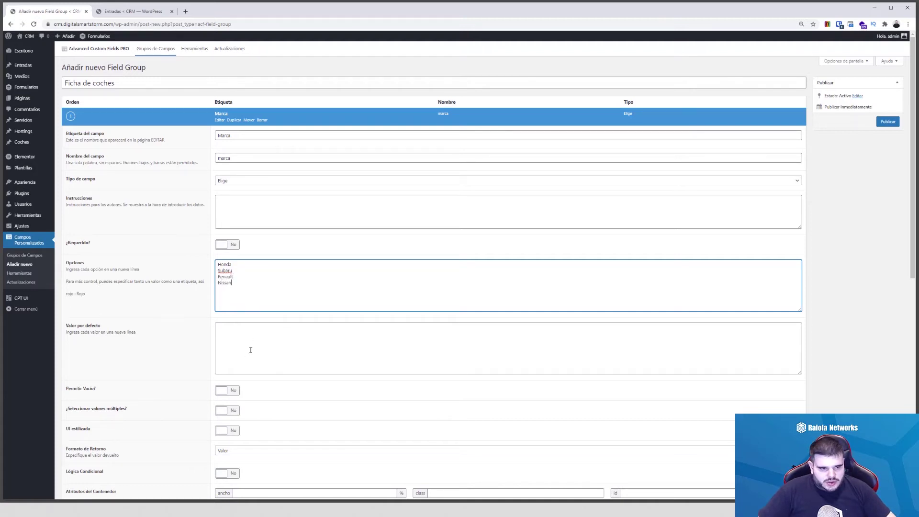
Try turning UI estilizada on and off again, and examine the Formato de Retorno choices, keeping Valor
scroll(247, 331, "down", 2)
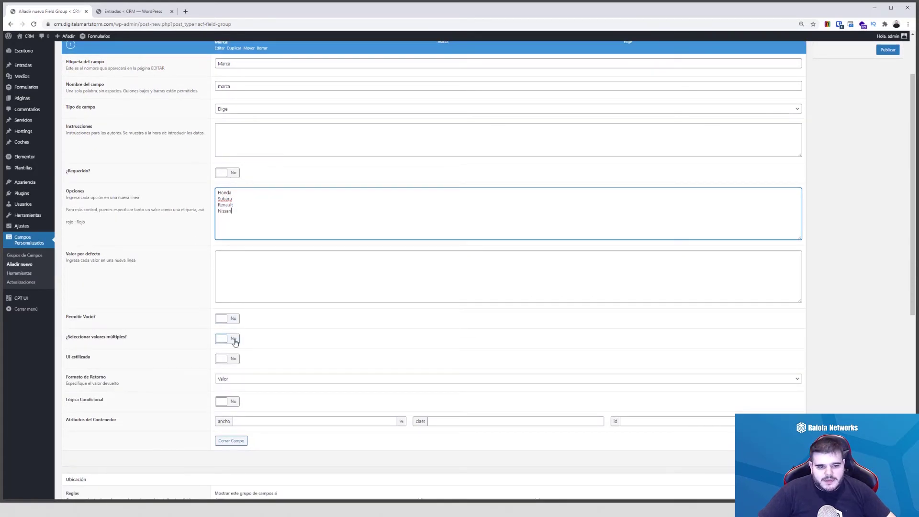
scroll(263, 400, "down", 2)
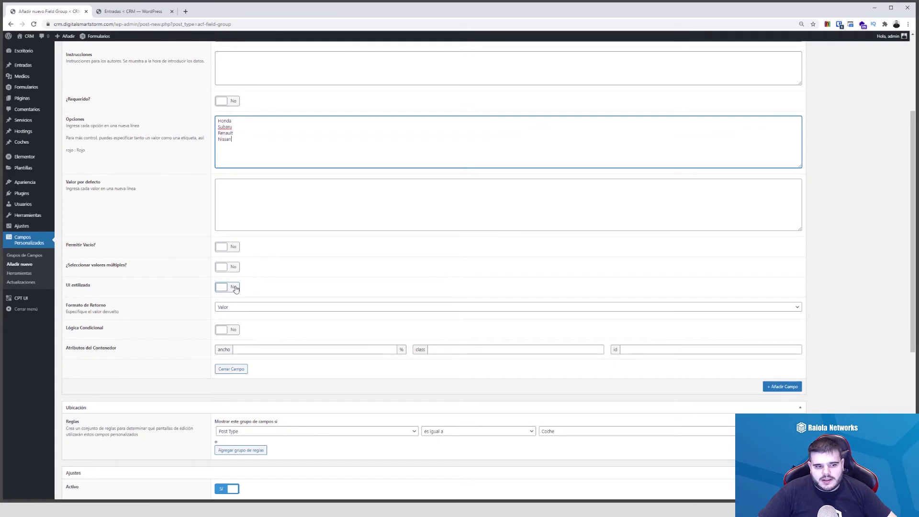
left_click(236, 288)
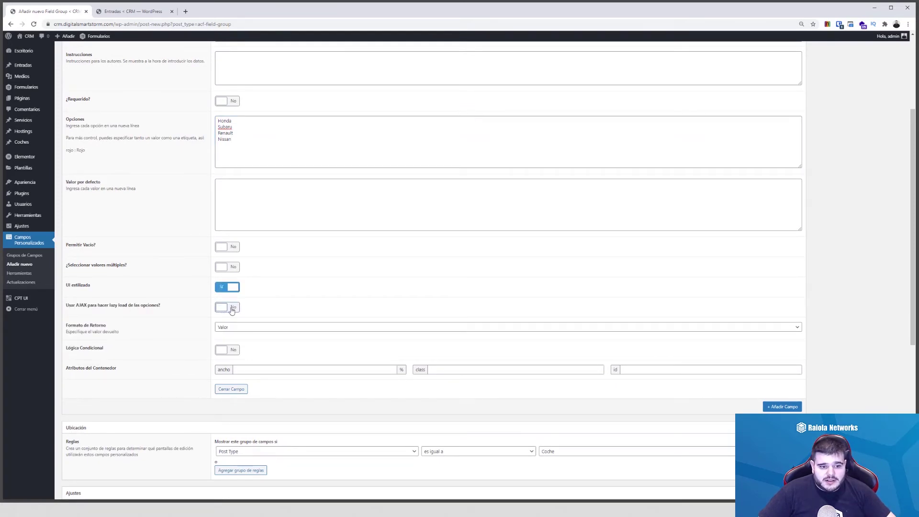
left_click(225, 288)
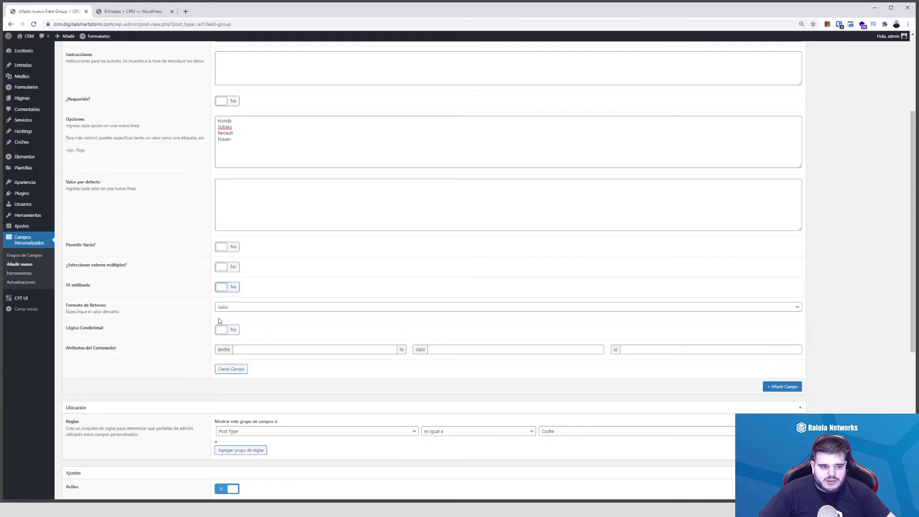
left_click(263, 309)
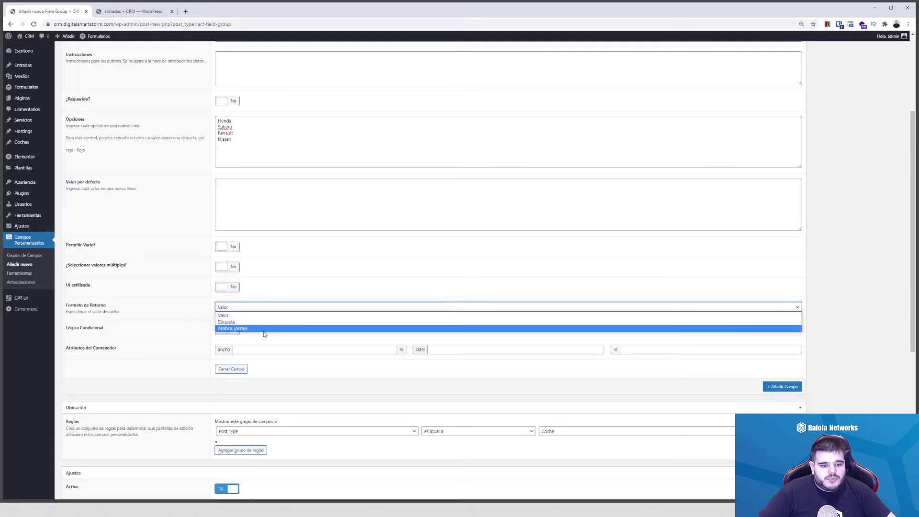
left_click(276, 299)
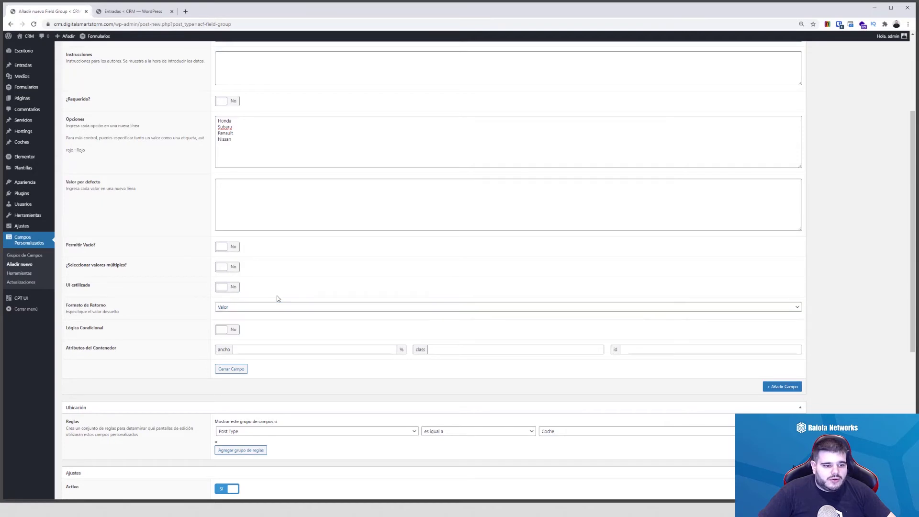
Try turning on Lógica Condicional for the Marca field to view its rule fields, and turn it off again
left_click(239, 331)
left_click(260, 354)
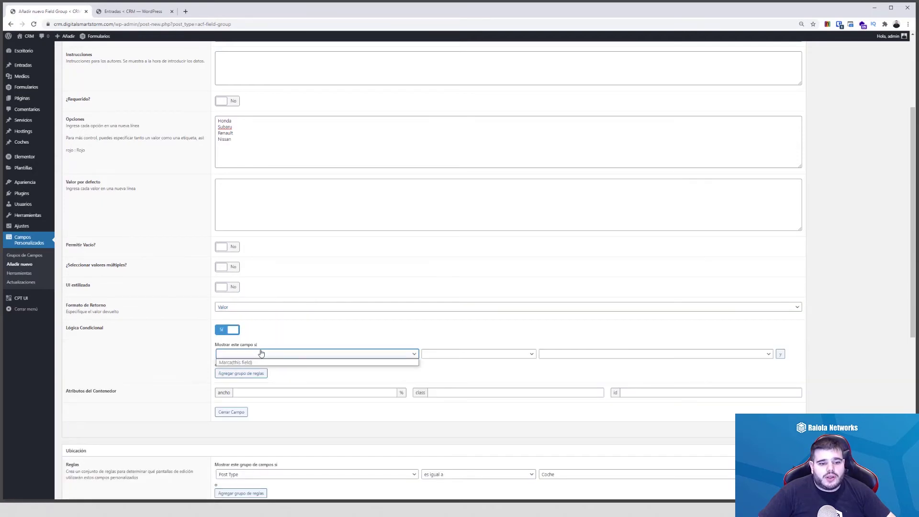
left_click(273, 337)
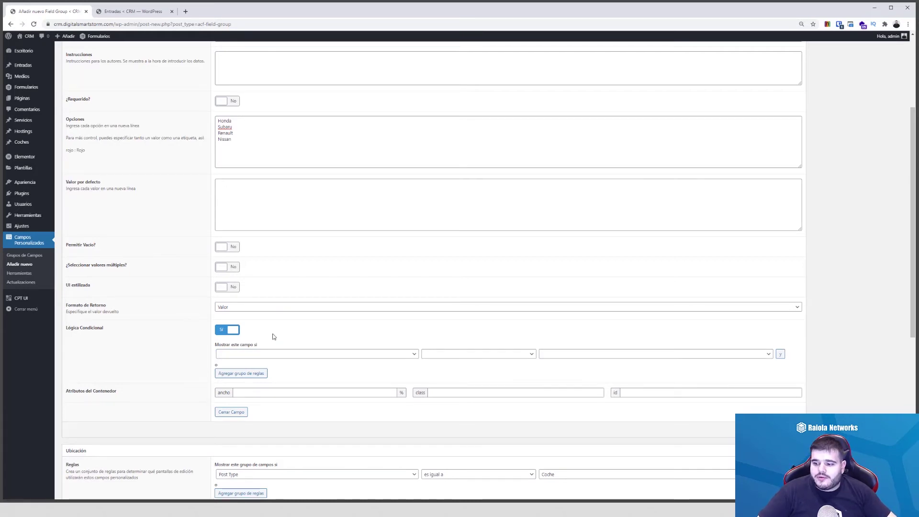
left_click(228, 331)
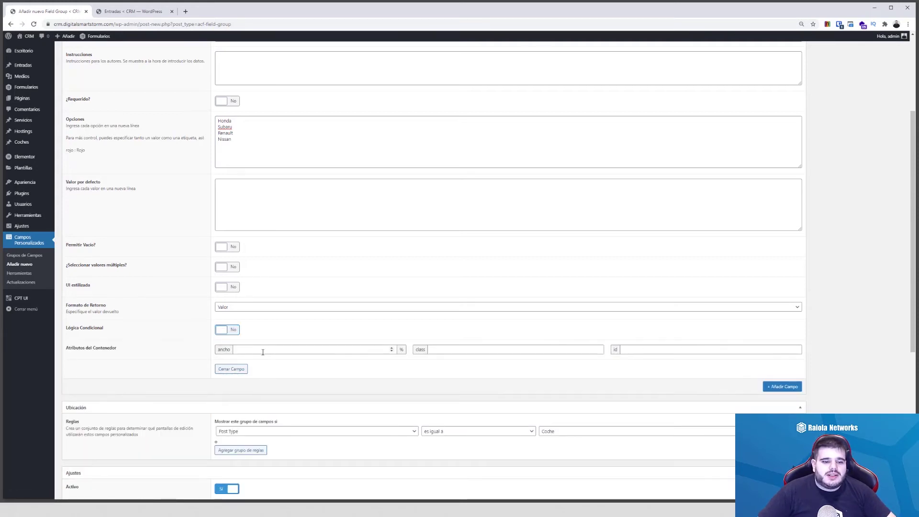
Add a second, unlabelled Texto field, collapse it, and publish the "Ficha de coches" field group
left_click(775, 387)
scroll(350, 354, "down", 8)
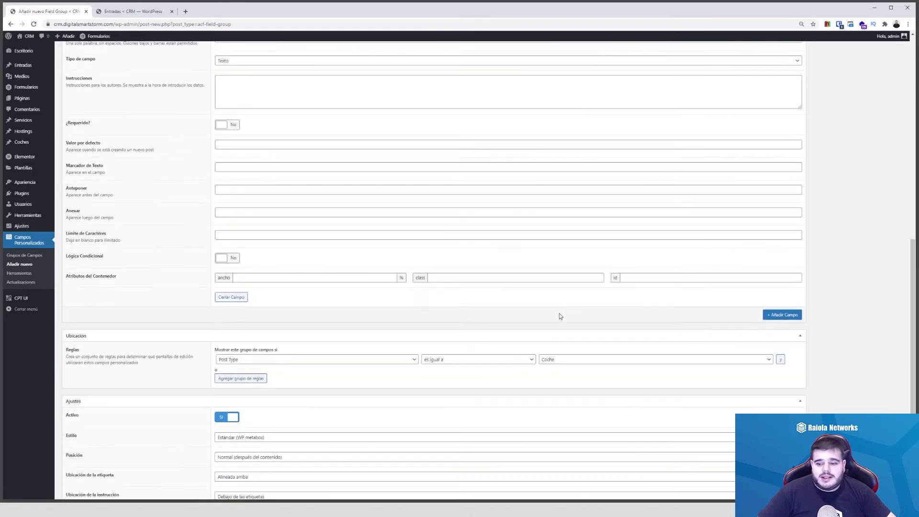
left_click(232, 293)
scroll(529, 331, "up", 9)
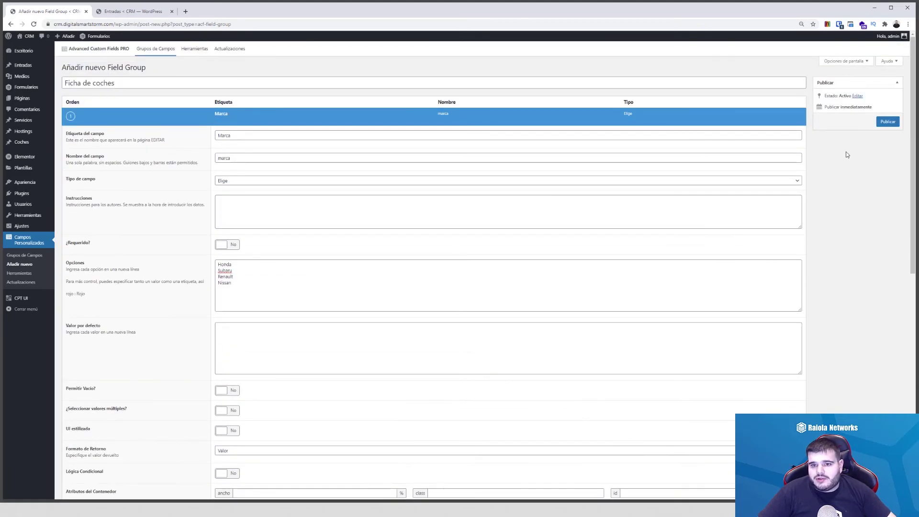
left_click(893, 123)
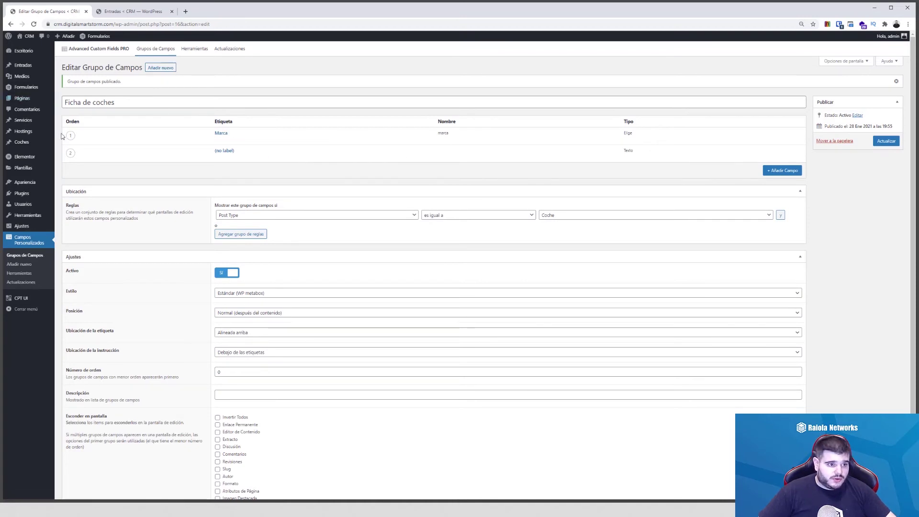
Start a new Coche entry and try out the Marca choices in its Ficha de coches section, returning to Honda
left_click(29, 142)
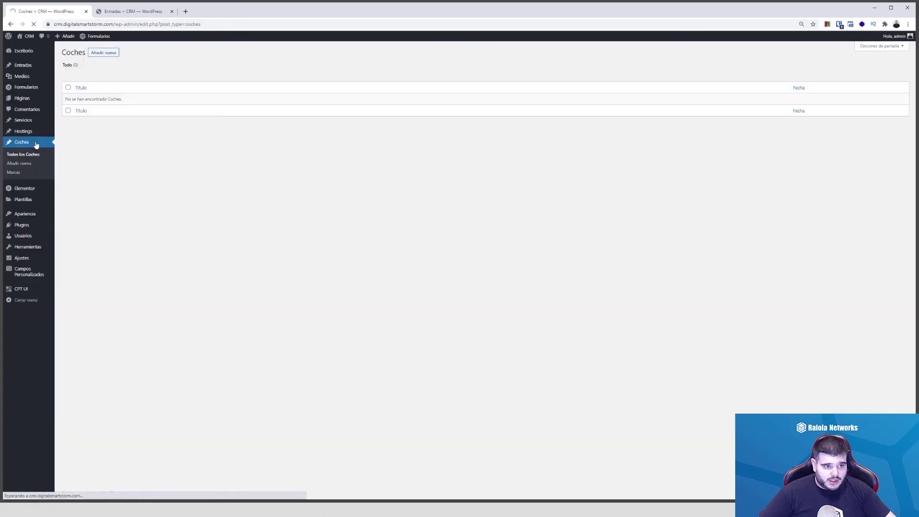
left_click(111, 53)
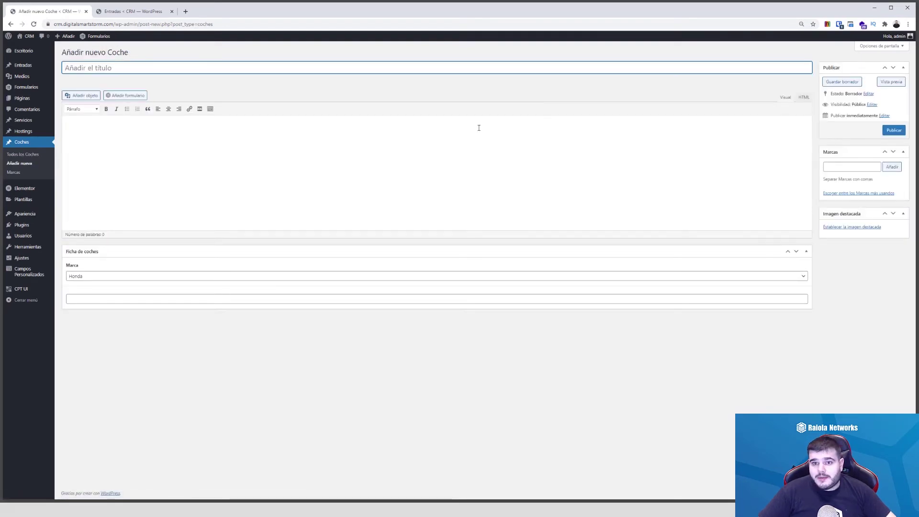
left_click(107, 276)
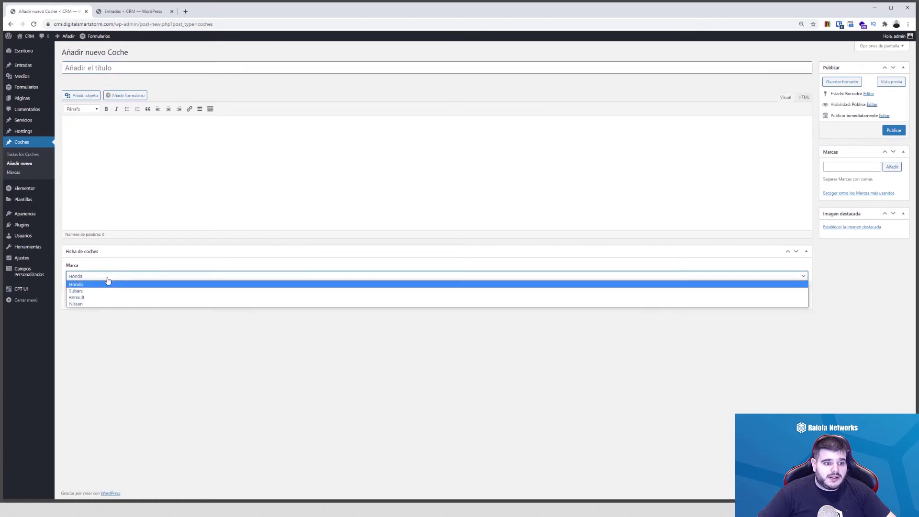
left_click(103, 304)
left_click(92, 281)
left_click(96, 297)
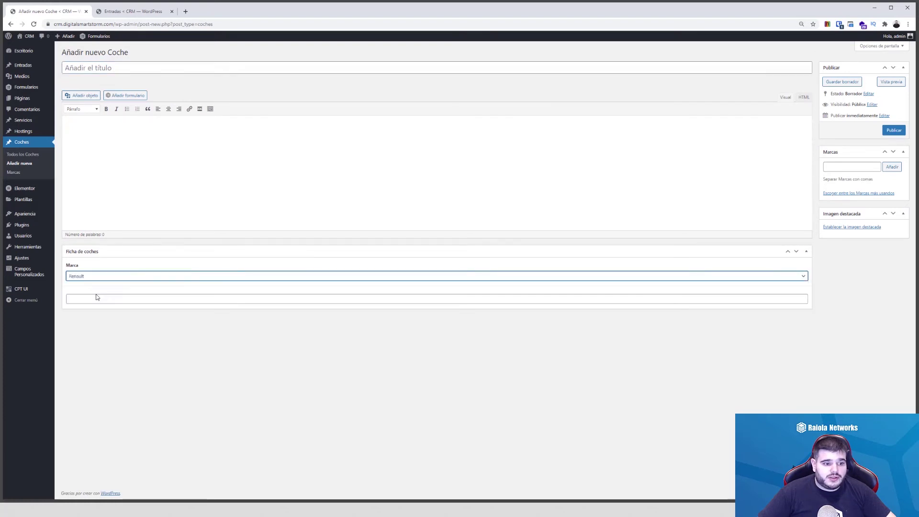
left_click(92, 281)
left_click(93, 285)
left_click(93, 280)
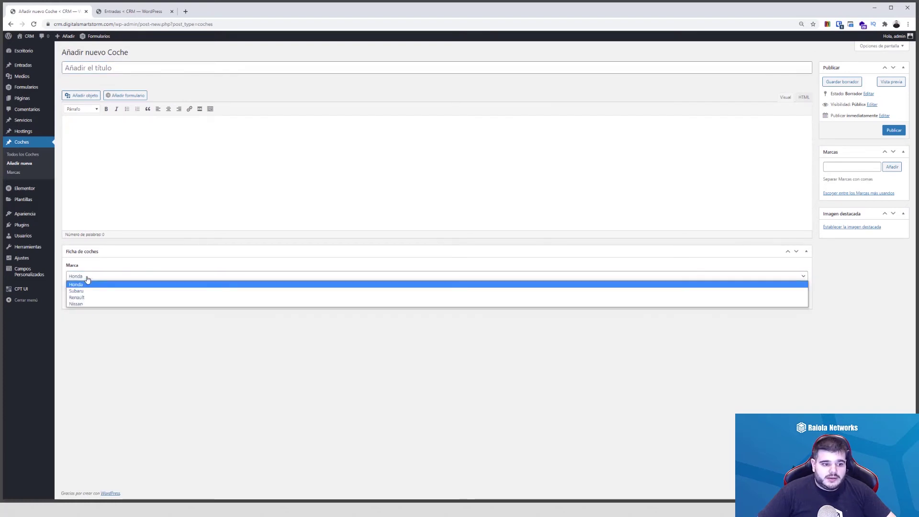
left_click(91, 285)
left_click(90, 298)
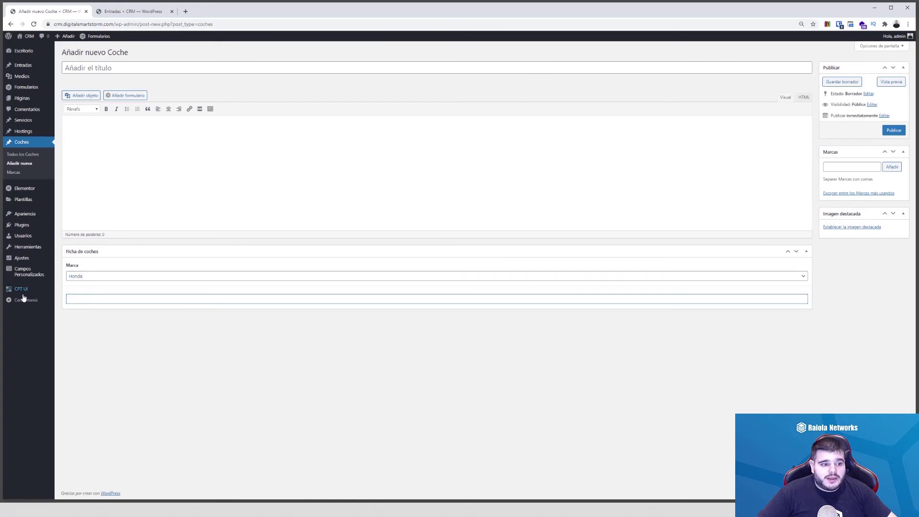
mouse_move(37, 236)
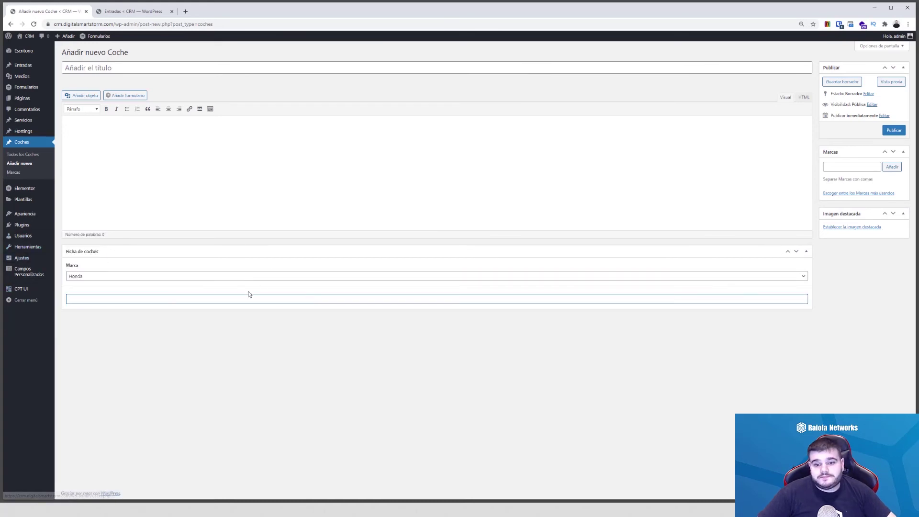
left_click(301, 400)
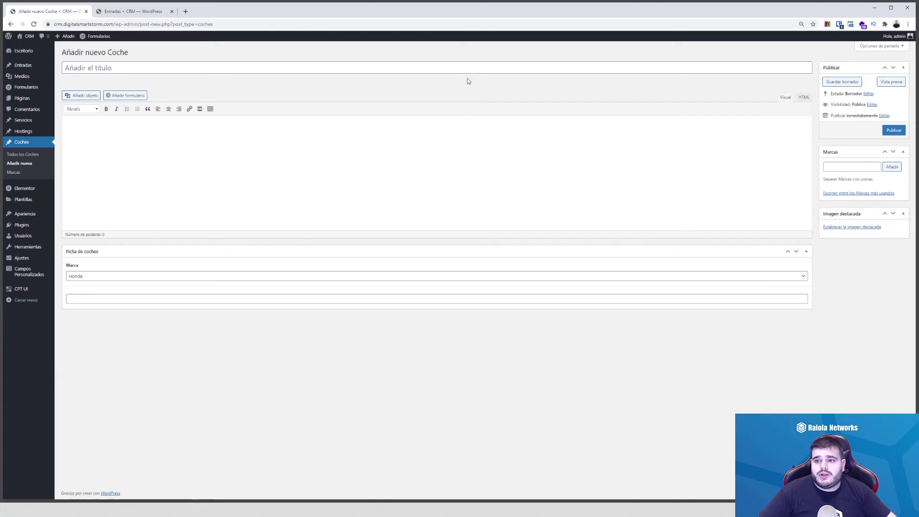
left_click(392, 64)
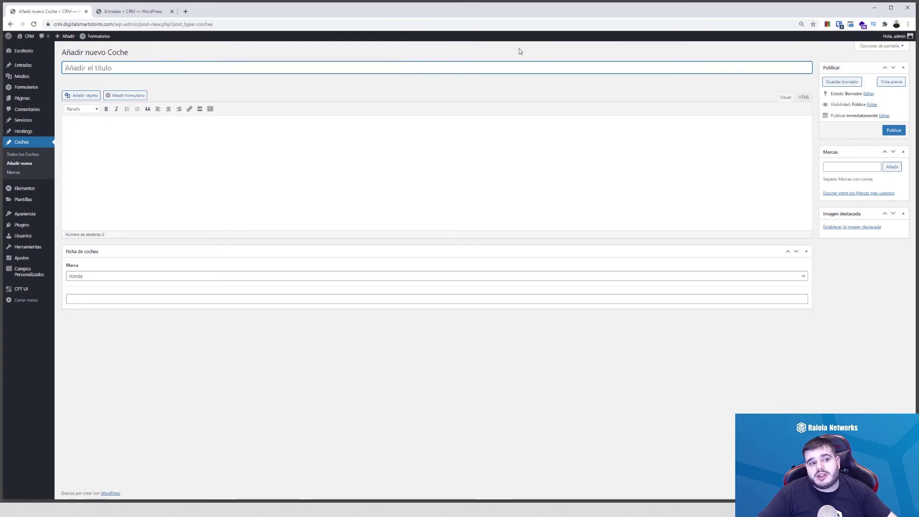
left_click(401, 95)
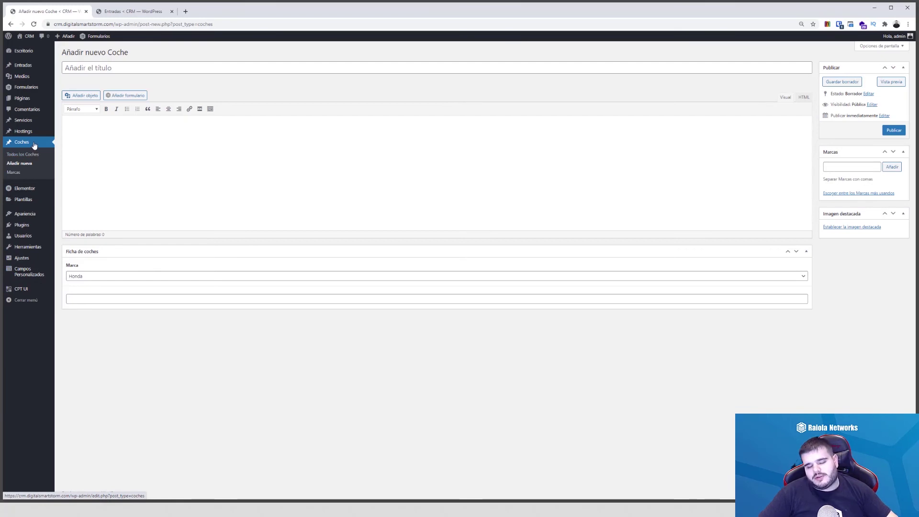
Leave the unsaved Coche entry and look through the Advanced Custom Fields Herramientas and Actualizaciones pages, returning to the Grupos de Campos list
left_click(44, 274)
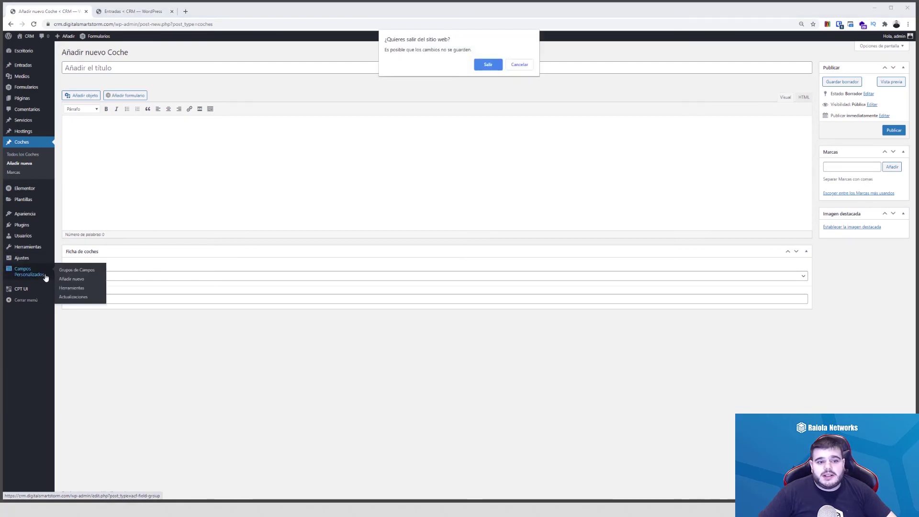
left_click(490, 68)
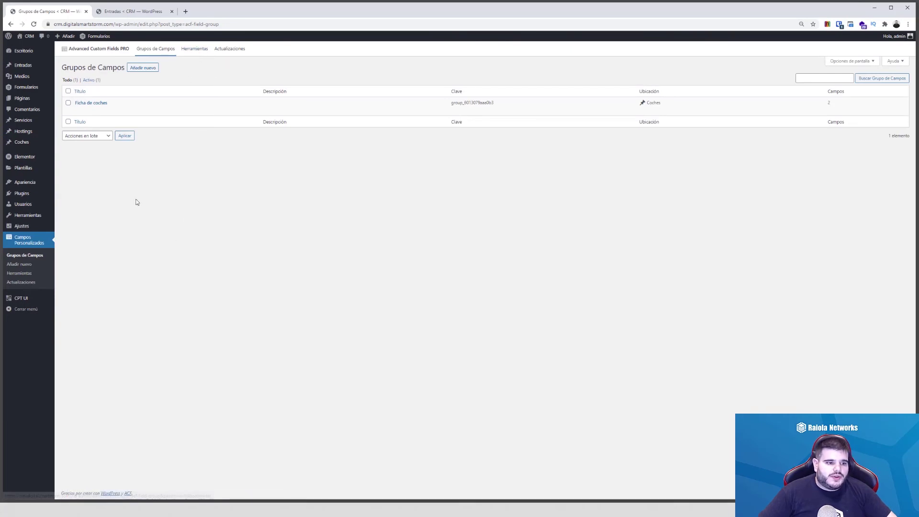
mouse_move(113, 110)
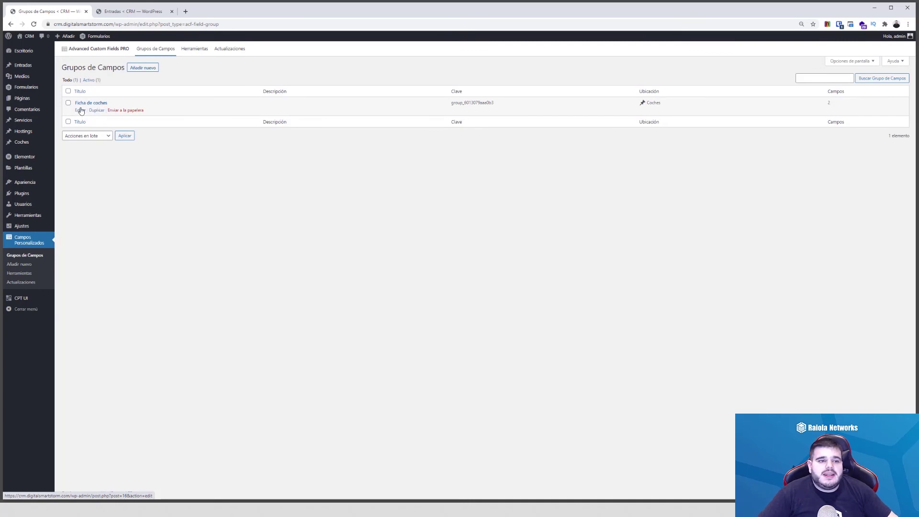
left_click(190, 54)
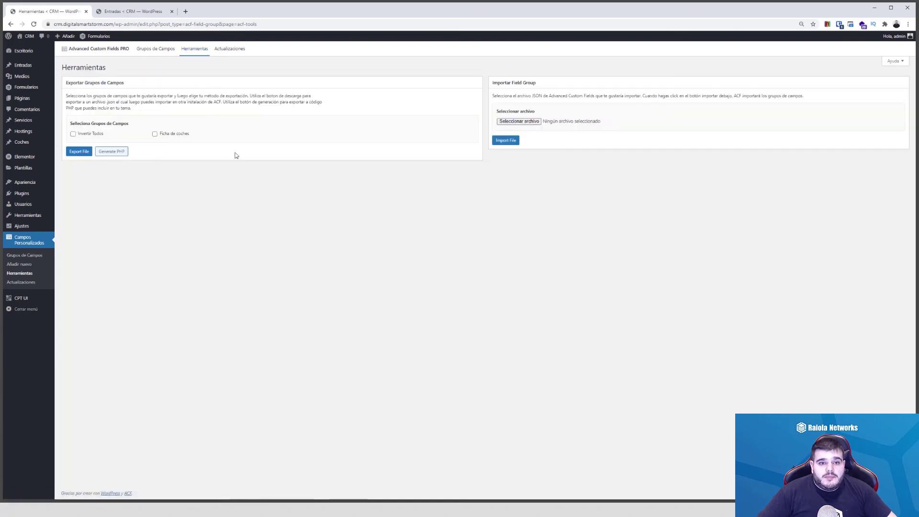
left_click(234, 53)
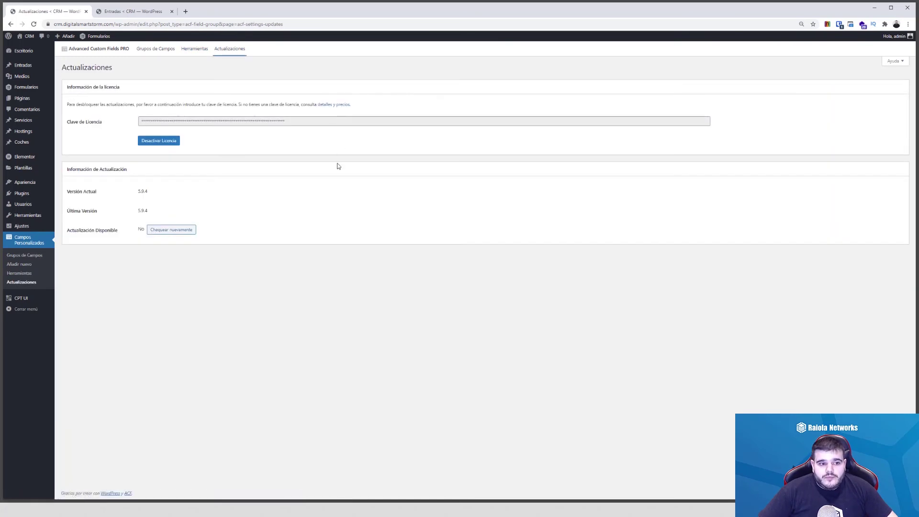
left_click(32, 258)
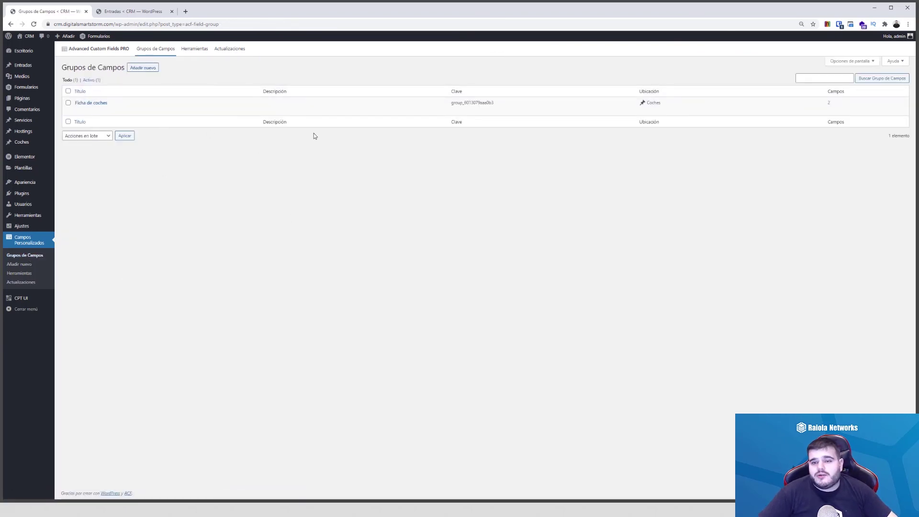
Review the Ficha de coches group's fields and location rule in its editor, and return to the field groups list
left_click(78, 109)
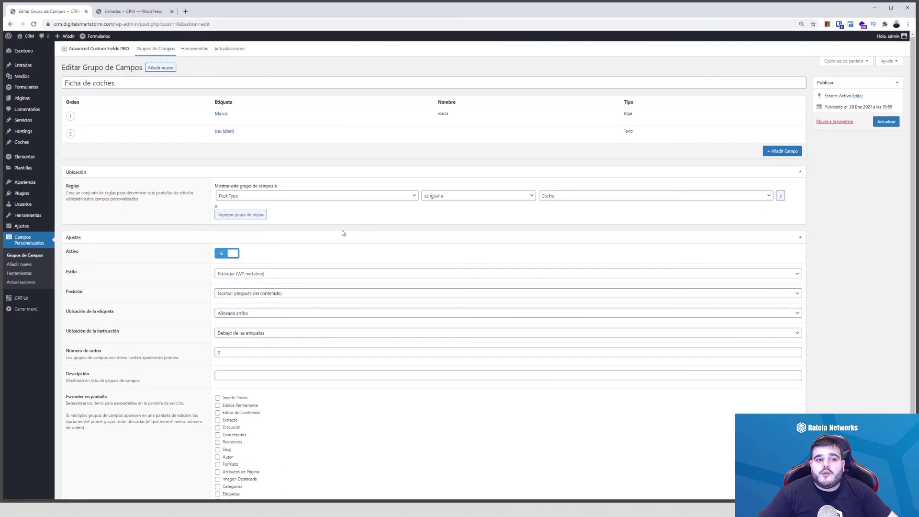
mouse_move(317, 137)
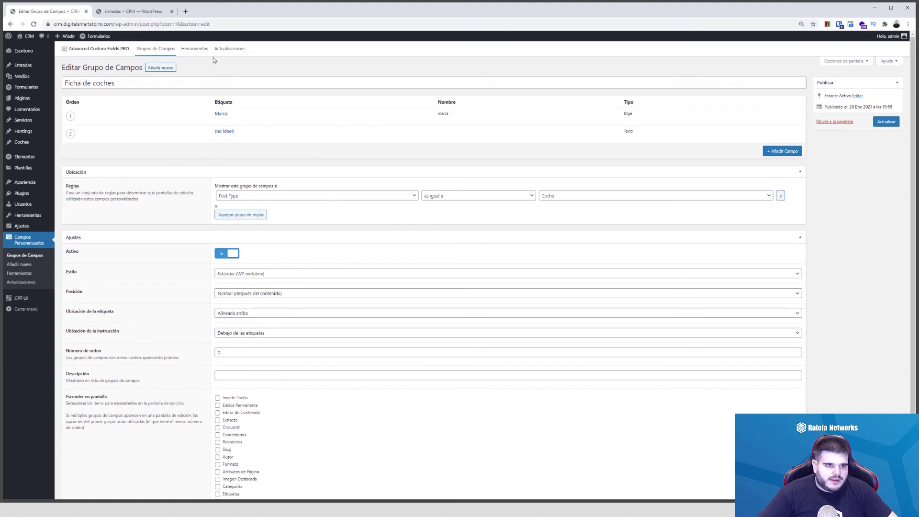
left_click(16, 255)
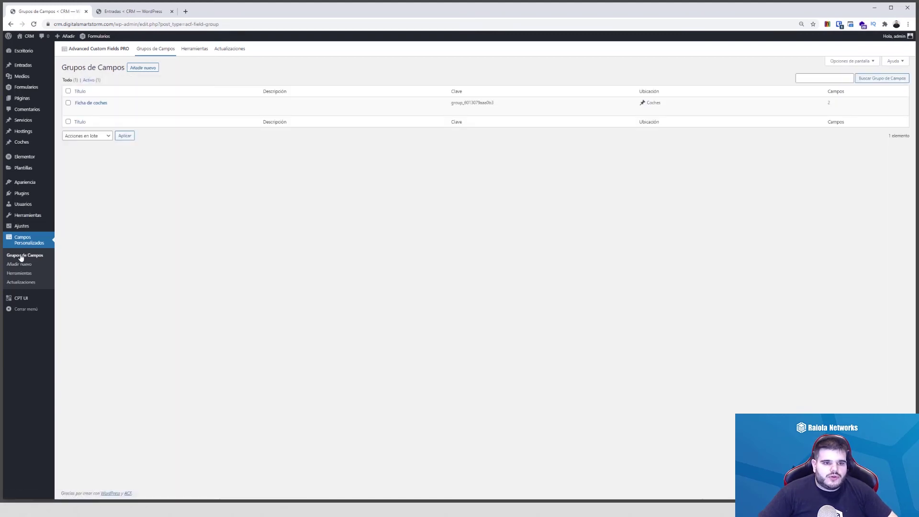
Start a new field group and examine the post types available for its location rule, keeping Entrada
left_click(142, 67)
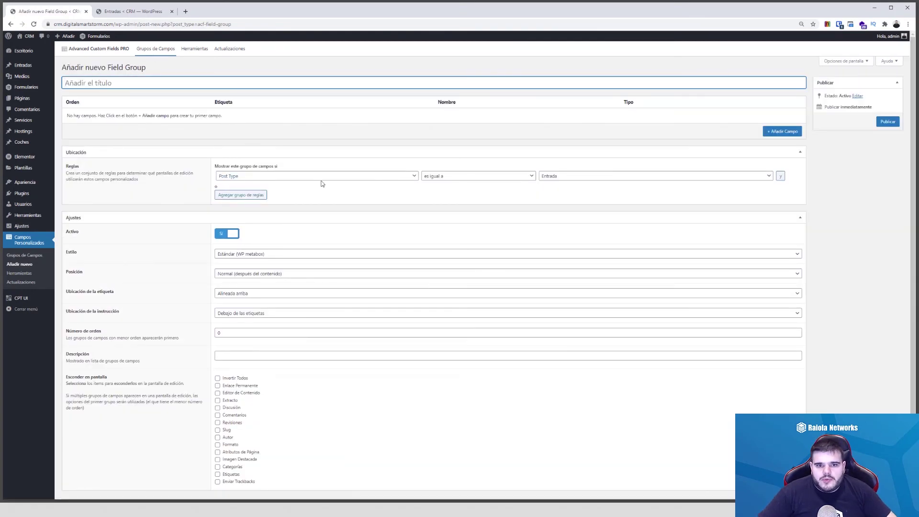
left_click(580, 180)
left_click(560, 184)
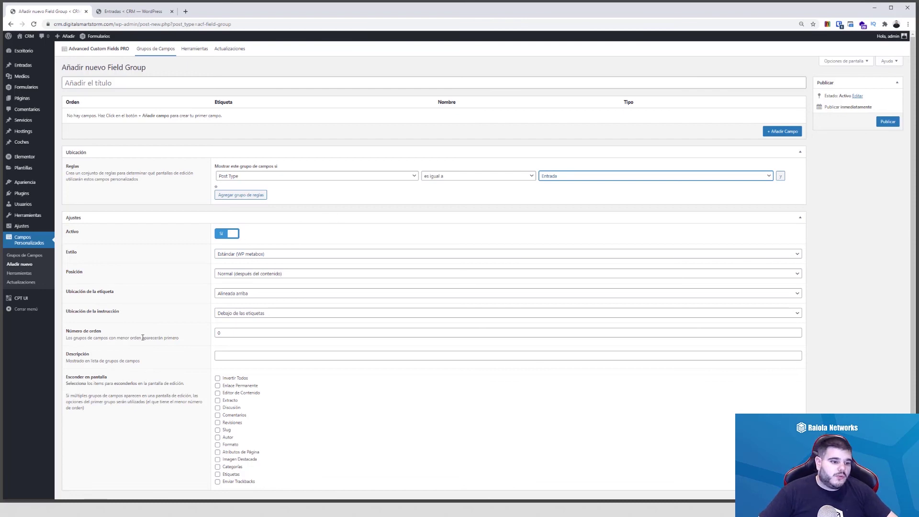
Open the CPT UI page for adding and editing post types
left_click(29, 299)
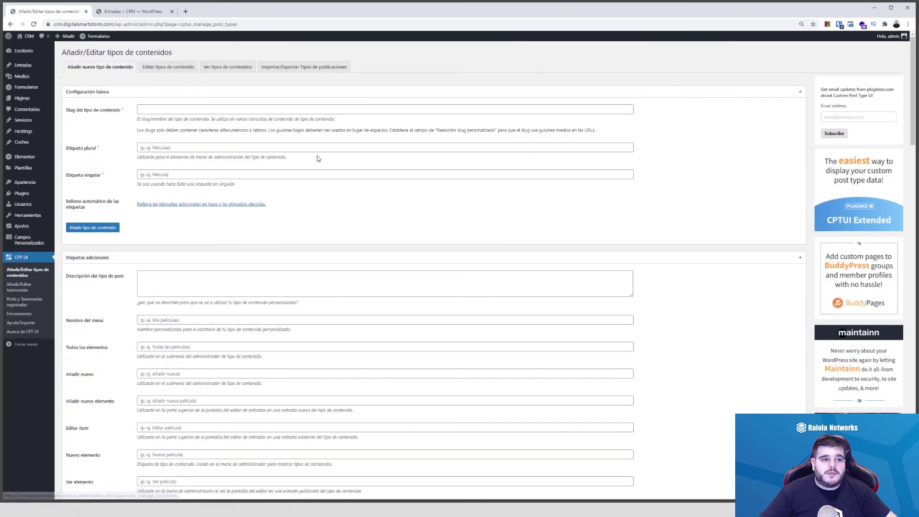